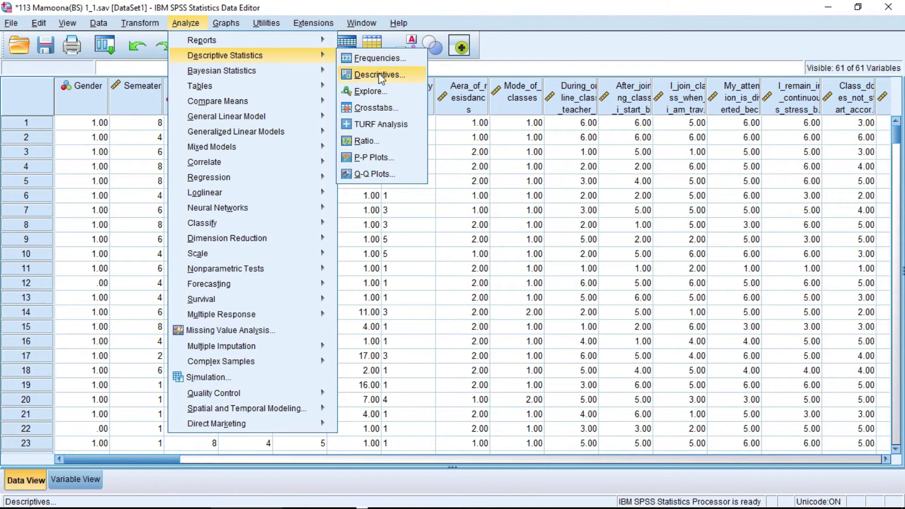
Step: Run a Frequencies analysis on the listed skill-improvement variables, with frequency tables and pie charts showing frequencies
{"action": "left_click", "coordinate": [383, 61]}
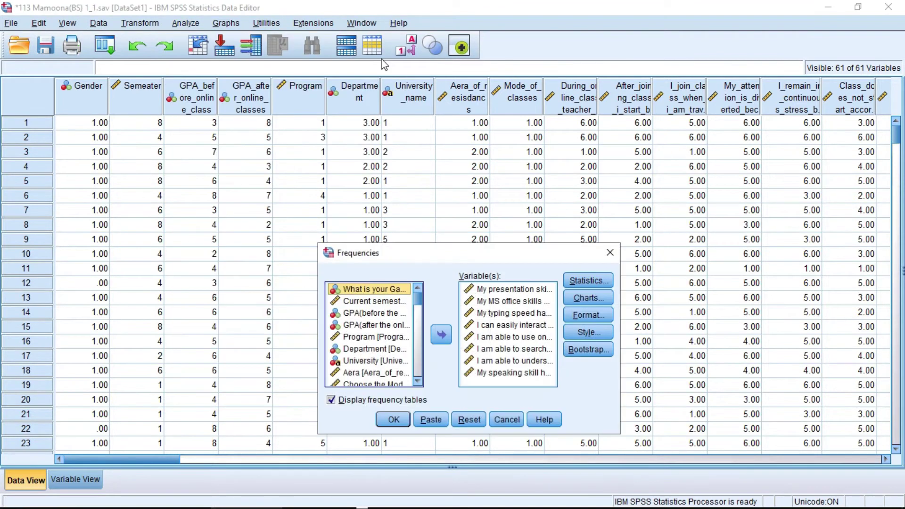
{"action": "left_click", "coordinate": [590, 281]}
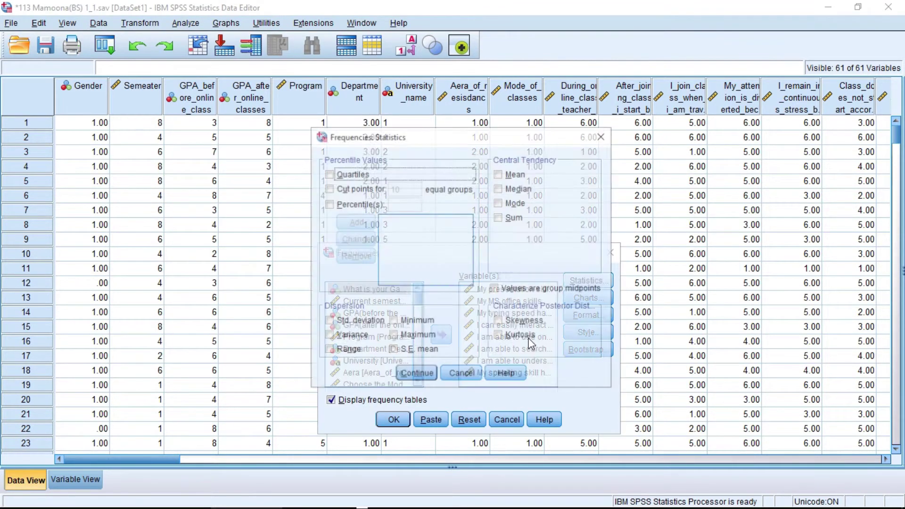
{"action": "left_click", "coordinate": [602, 135]}
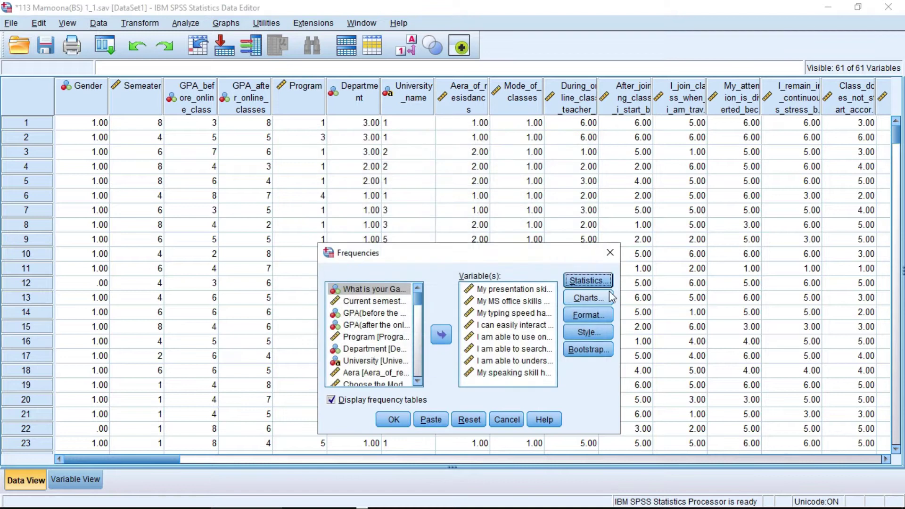
{"action": "left_click", "coordinate": [586, 299]}
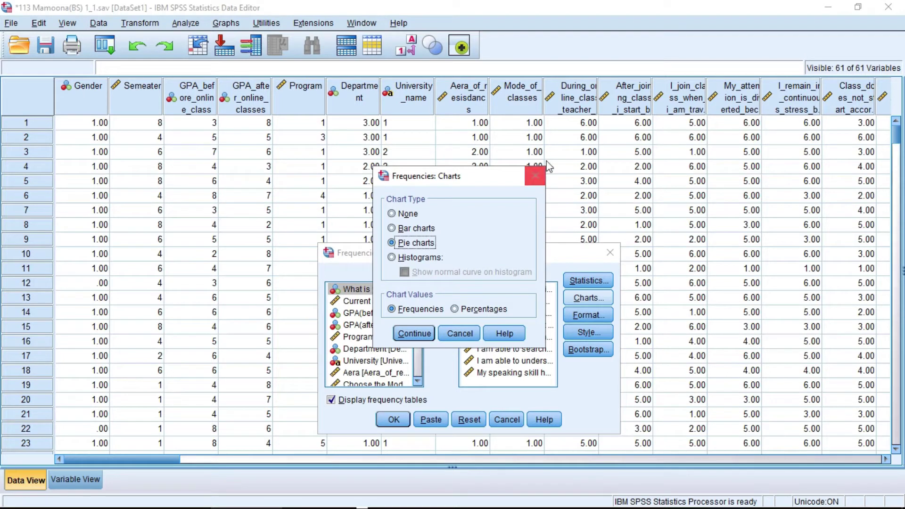
{"action": "left_click", "coordinate": [415, 334]}
{"action": "left_click", "coordinate": [406, 422]}
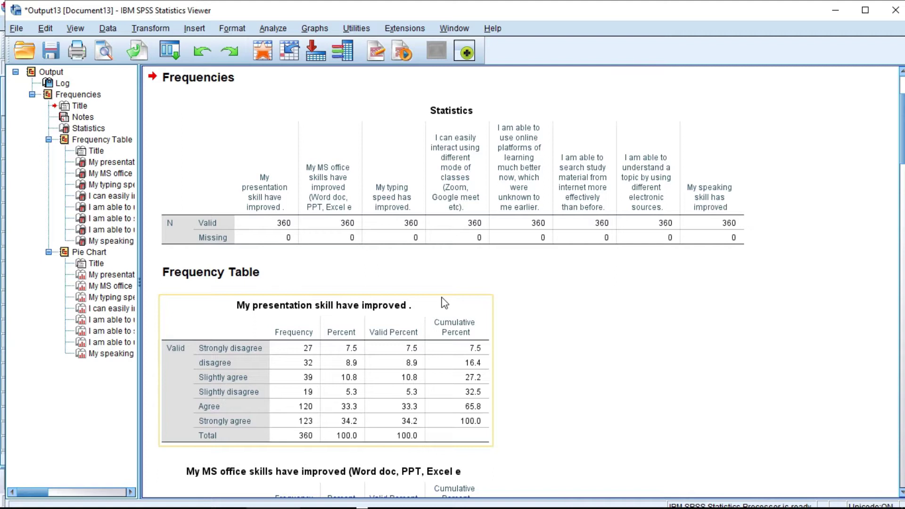
Step: Copy the "My presentation skill have improved" frequency table and paste it into New DOCX Document.docx in WPS Office
{"action": "scroll", "coordinate": [444, 303], "scroll_direction": "down", "scroll_amount": 2}
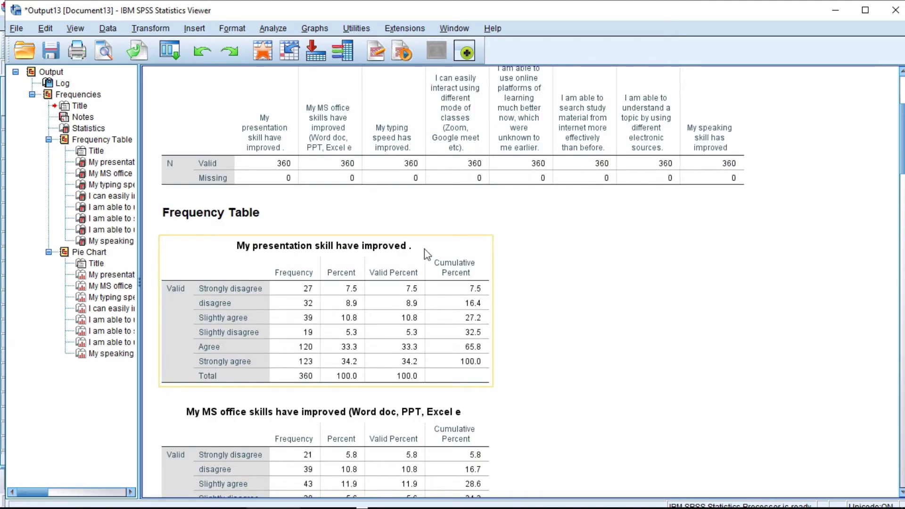
{"action": "right_click", "coordinate": [217, 253]}
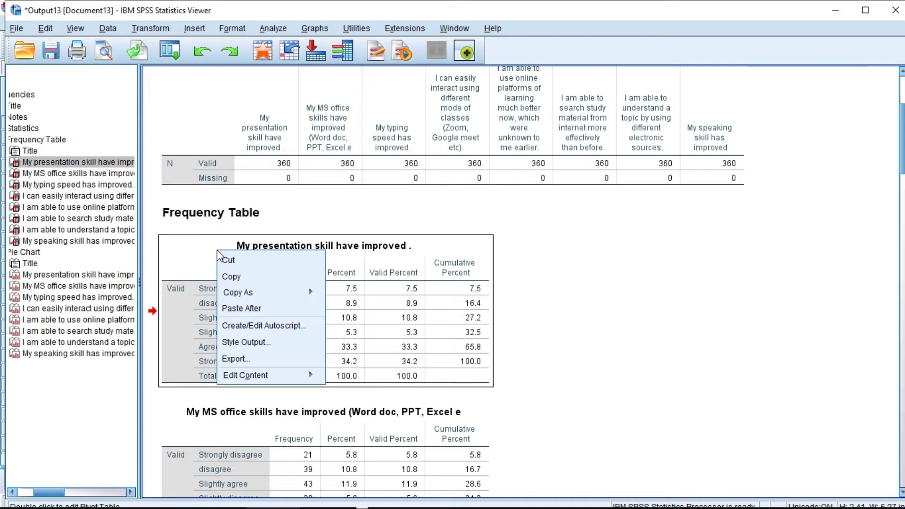
{"action": "left_click", "coordinate": [238, 277]}
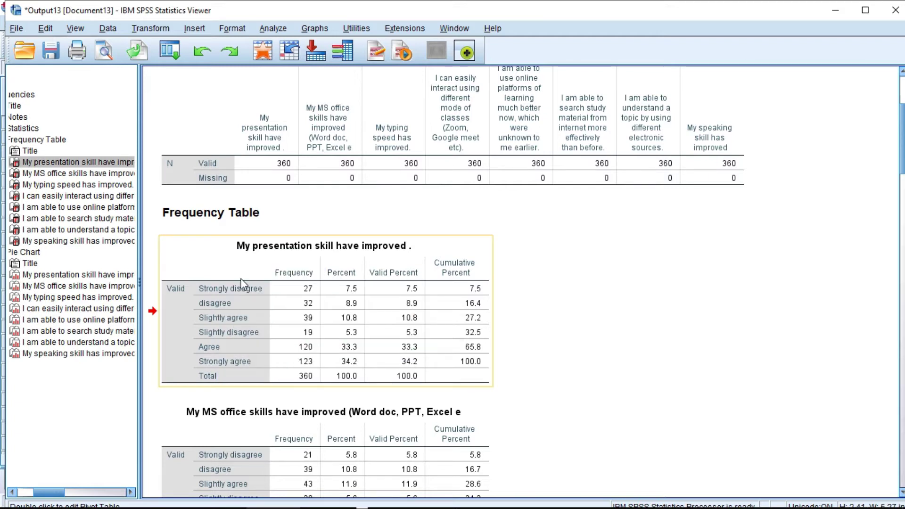
{"action": "left_click", "coordinate": [319, 500]}
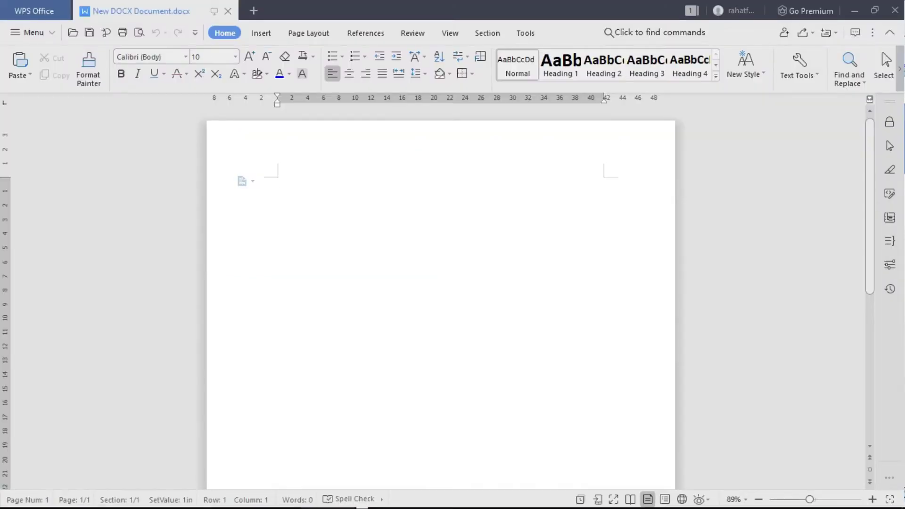
{"action": "right_click", "coordinate": [290, 196]}
{"action": "left_click", "coordinate": [329, 238]}
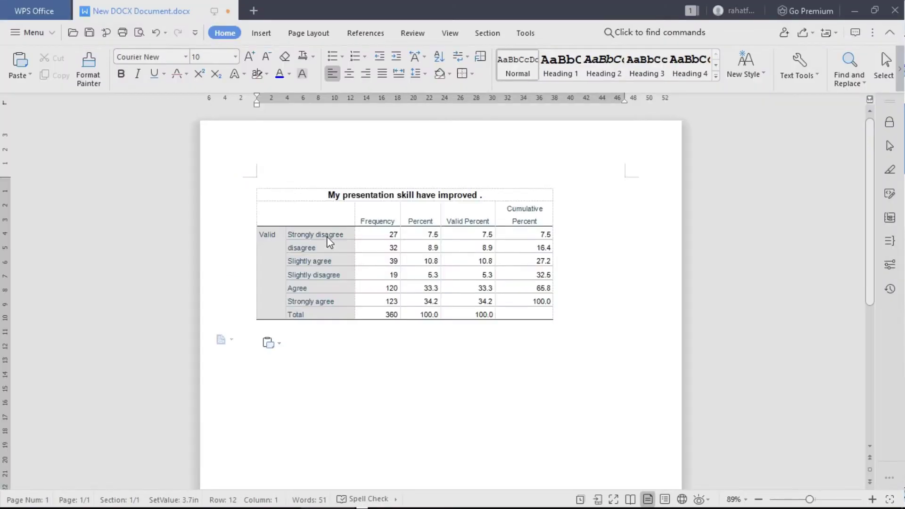
Step: Delete the Valid Percent and Cumulative Percent columns from the pasted table
{"action": "left_click_drag", "start_coordinate": [471, 215], "coordinate": [492, 314]}
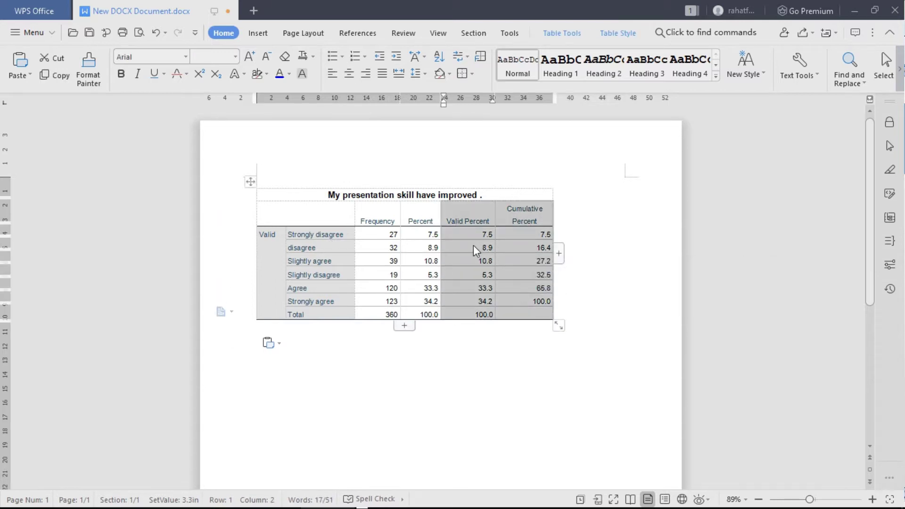
{"action": "right_click", "coordinate": [473, 245]}
{"action": "left_click", "coordinate": [507, 257]}
{"action": "left_click_drag", "start_coordinate": [467, 208], "coordinate": [505, 279]}
{"action": "right_click", "coordinate": [497, 265]}
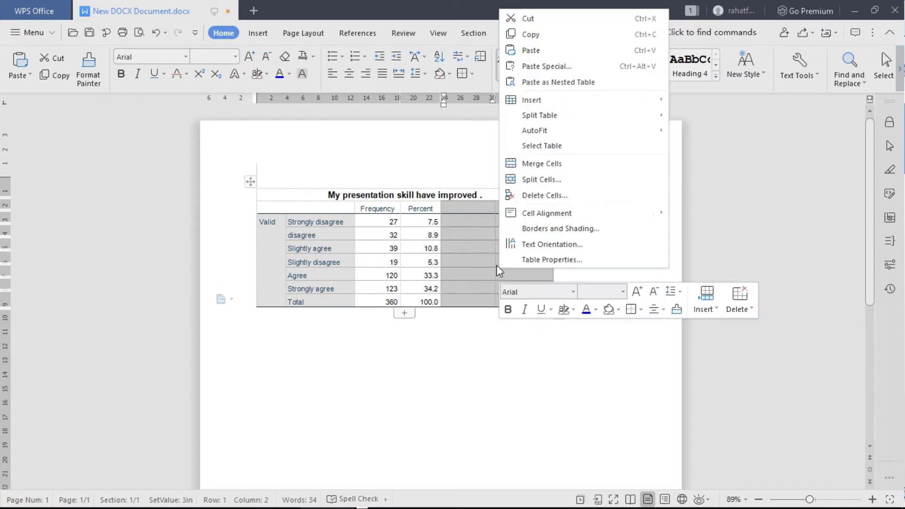
{"action": "left_click", "coordinate": [546, 195]}
{"action": "left_click", "coordinate": [426, 281]}
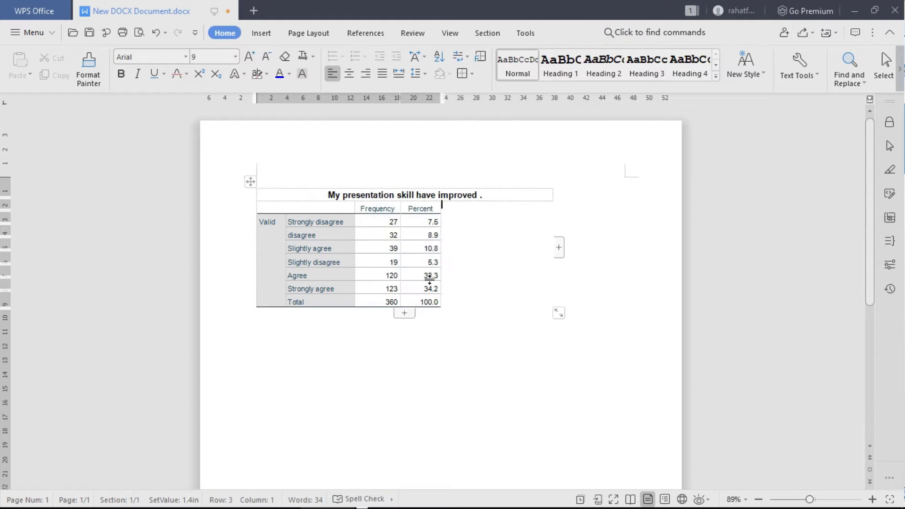
Step: Delete the merged "Valid" cell beside the response labels
{"action": "double_click", "coordinate": [267, 221]}
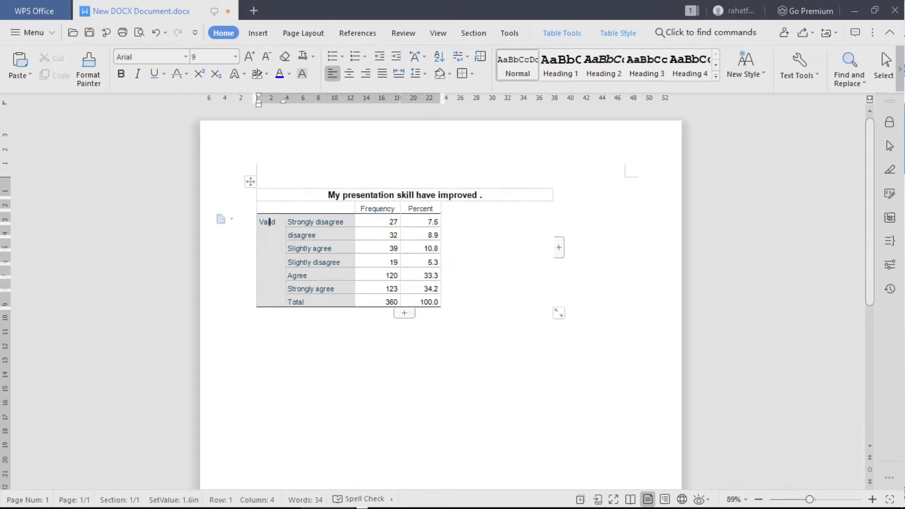
{"action": "right_click", "coordinate": [271, 246]}
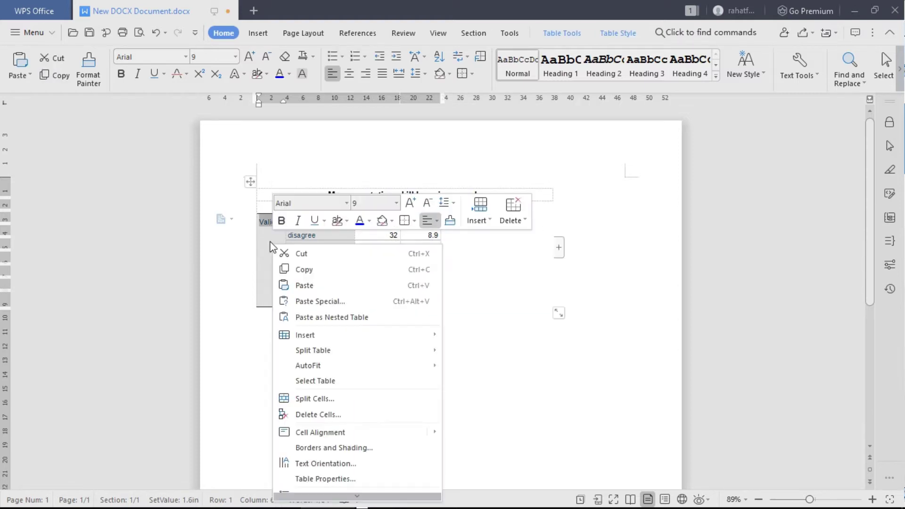
{"action": "left_click", "coordinate": [334, 414]}
{"action": "left_click", "coordinate": [414, 283]}
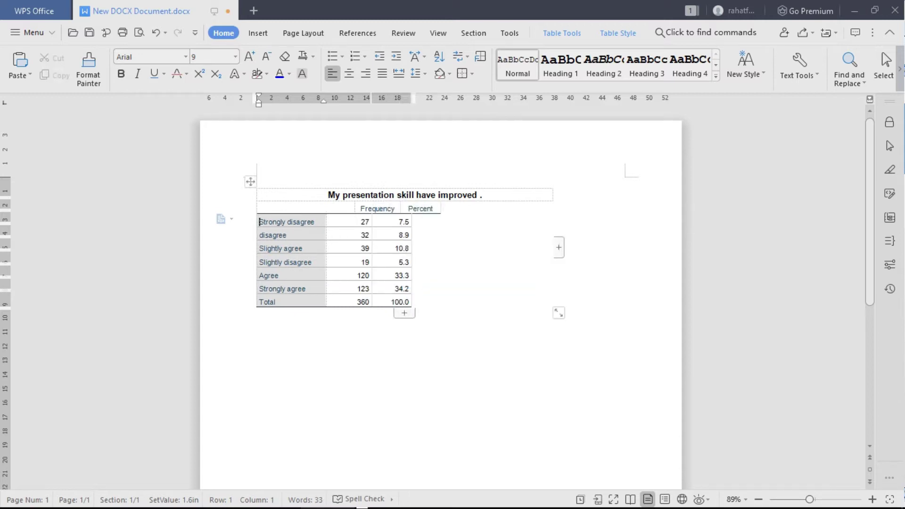
Step: Widen the label, Frequency and Percent columns so header and data cells align and span the title row's width
{"action": "left_click_drag", "start_coordinate": [440, 210], "coordinate": [552, 218]}
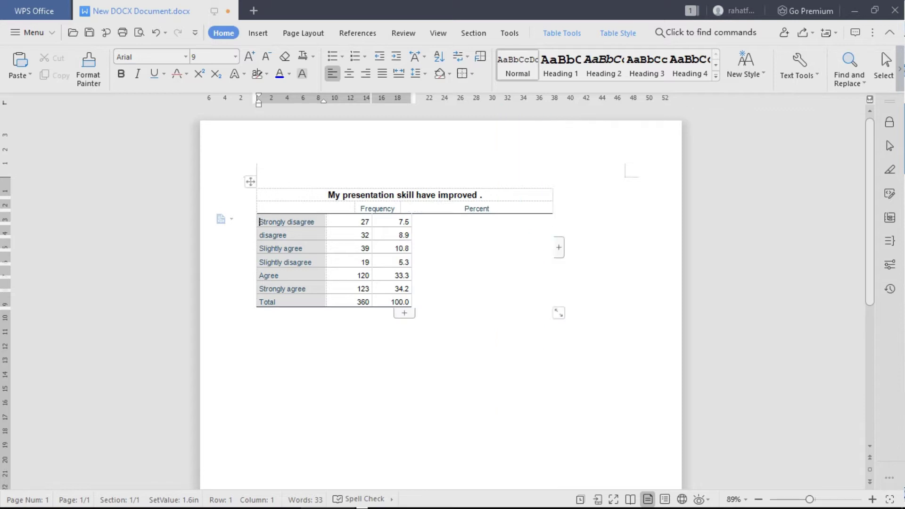
{"action": "left_click_drag", "start_coordinate": [411, 235], "coordinate": [552, 239]}
{"action": "left_click_drag", "start_coordinate": [402, 208], "coordinate": [431, 211]}
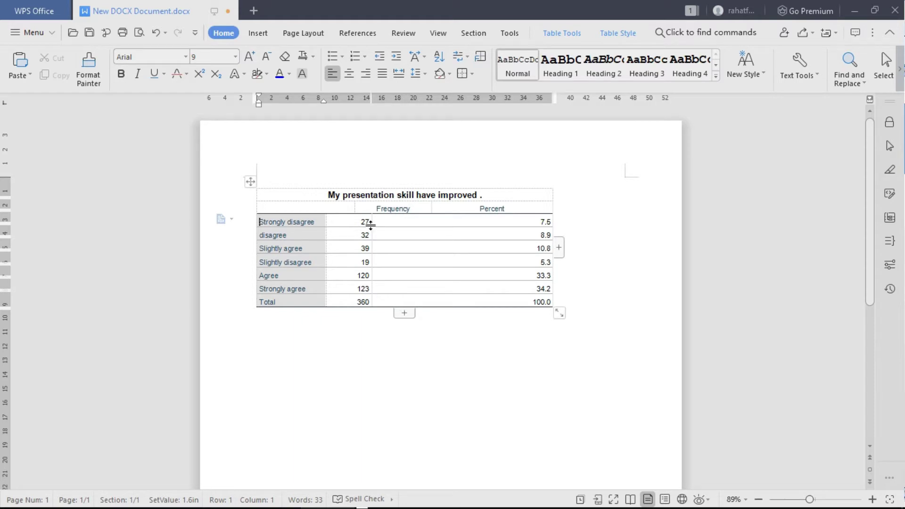
{"action": "left_click_drag", "start_coordinate": [372, 227], "coordinate": [432, 227]}
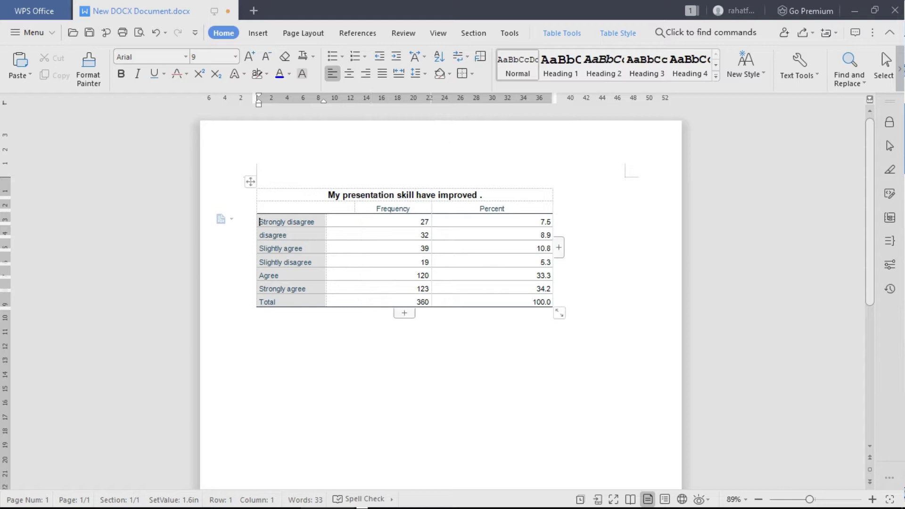
{"action": "left_click_drag", "start_coordinate": [325, 229], "coordinate": [324, 294]}
Step: Fill the response label cells from Strongly disagree to Total with white
{"action": "key", "text": "ctrl+End"}
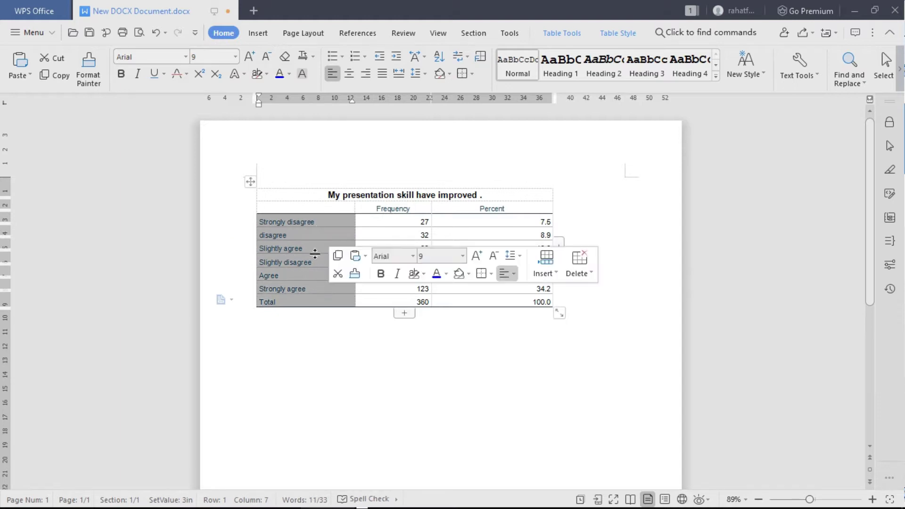
{"action": "left_click", "coordinate": [467, 273]}
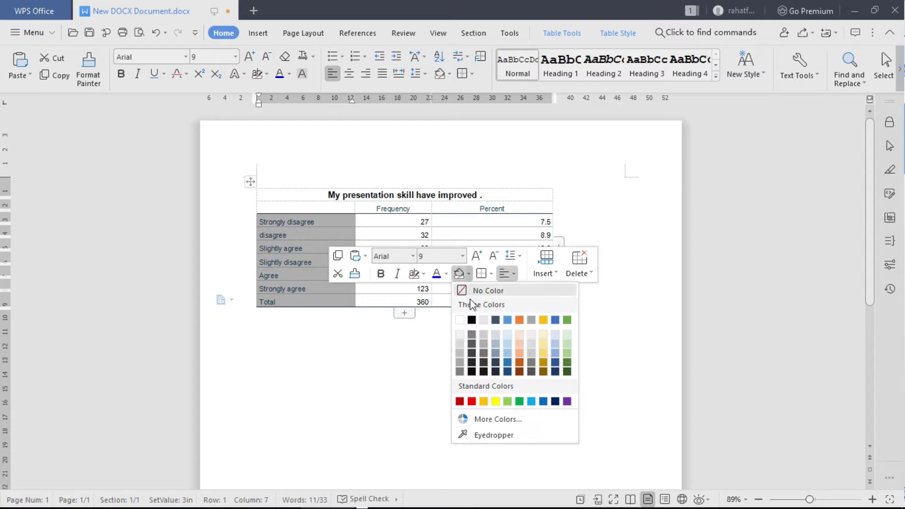
{"action": "left_click", "coordinate": [459, 321]}
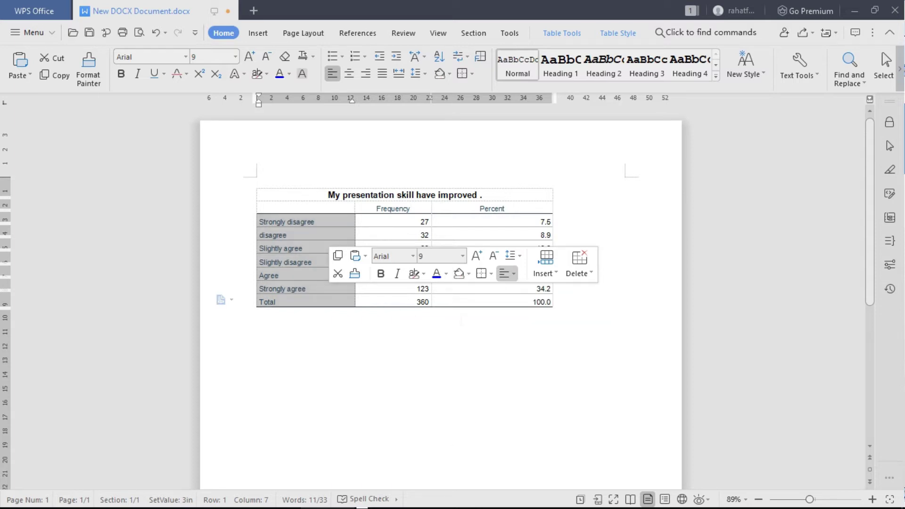
{"action": "left_click", "coordinate": [257, 326]}
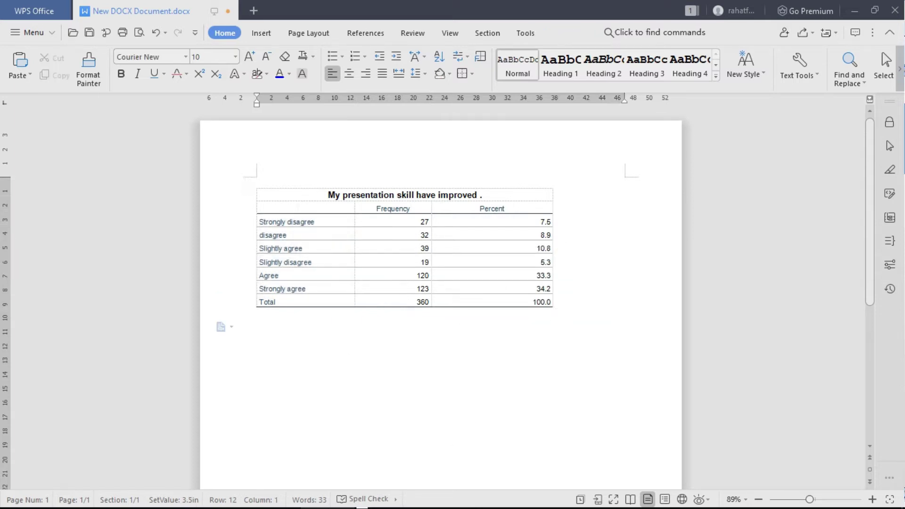
Step: Apply a bottom border to the whole table
{"action": "left_click", "coordinate": [252, 181]}
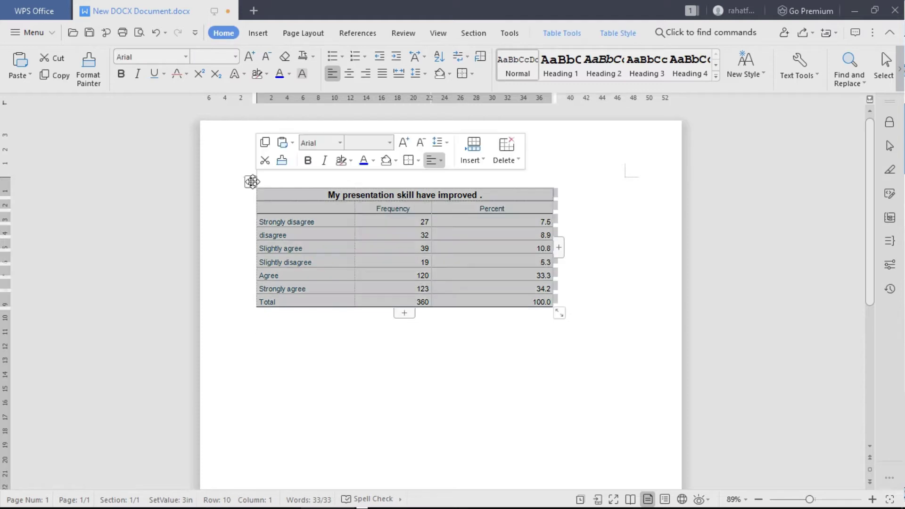
{"action": "left_click", "coordinate": [473, 76]}
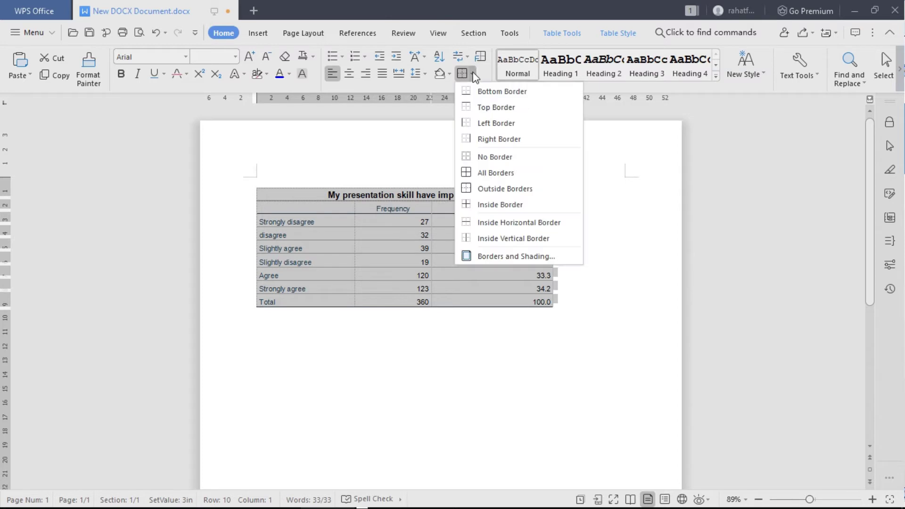
{"action": "left_click", "coordinate": [475, 93]}
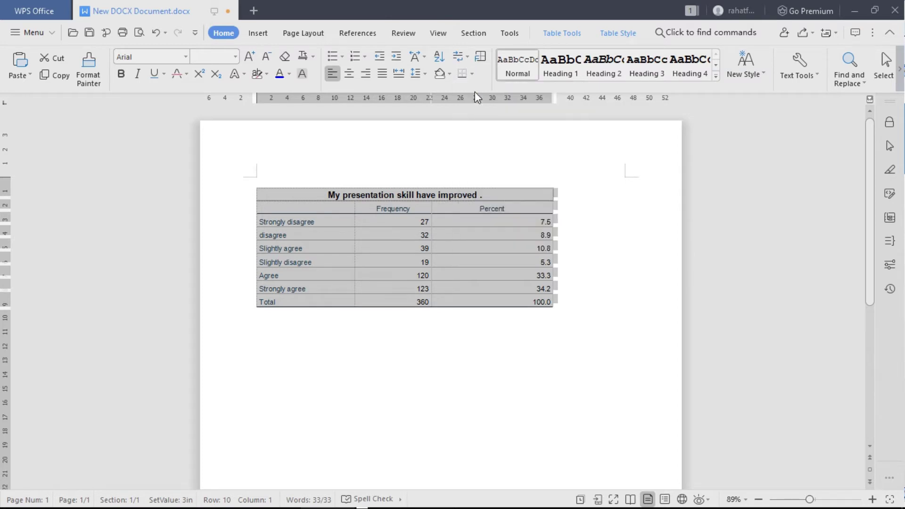
{"action": "mouse_move", "coordinate": [418, 322]}
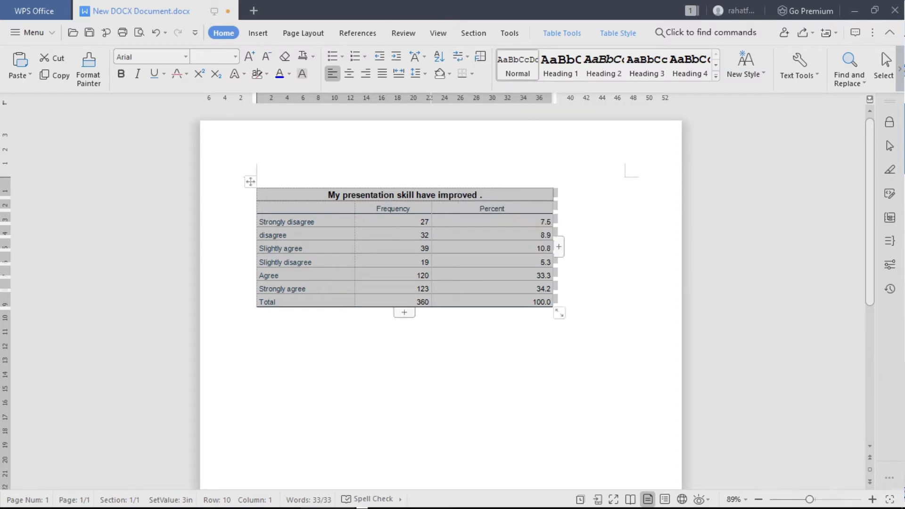
{"action": "left_click", "coordinate": [257, 327]}
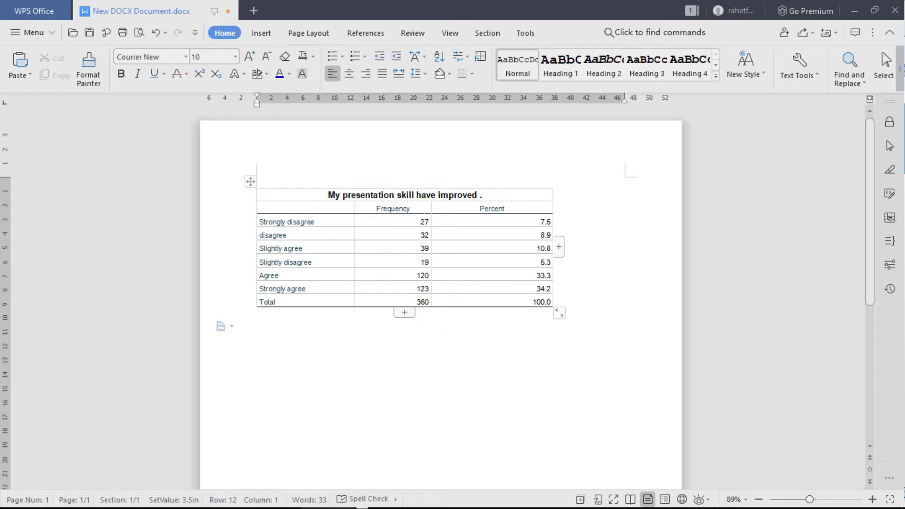
Step: Apply a top border to the table's title and column header rows
{"action": "left_click_drag", "start_coordinate": [405, 194], "coordinate": [427, 208]}
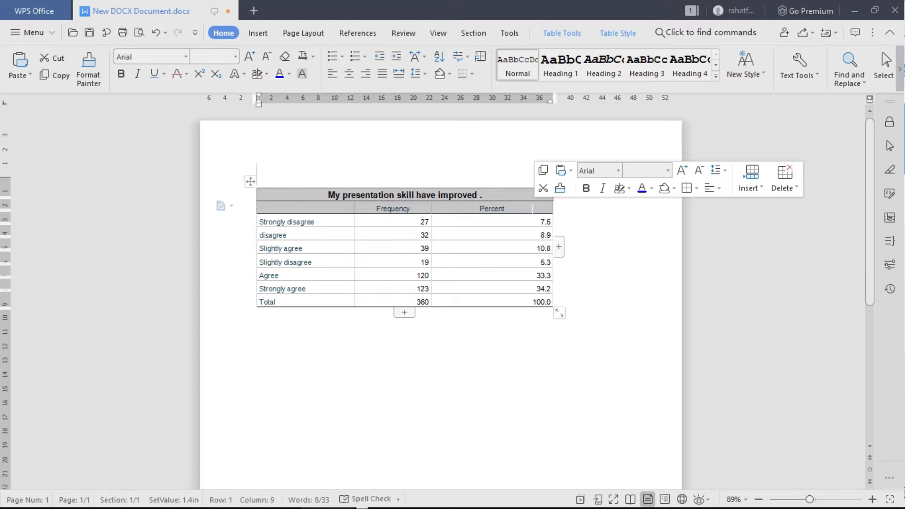
{"action": "left_click", "coordinate": [473, 75]}
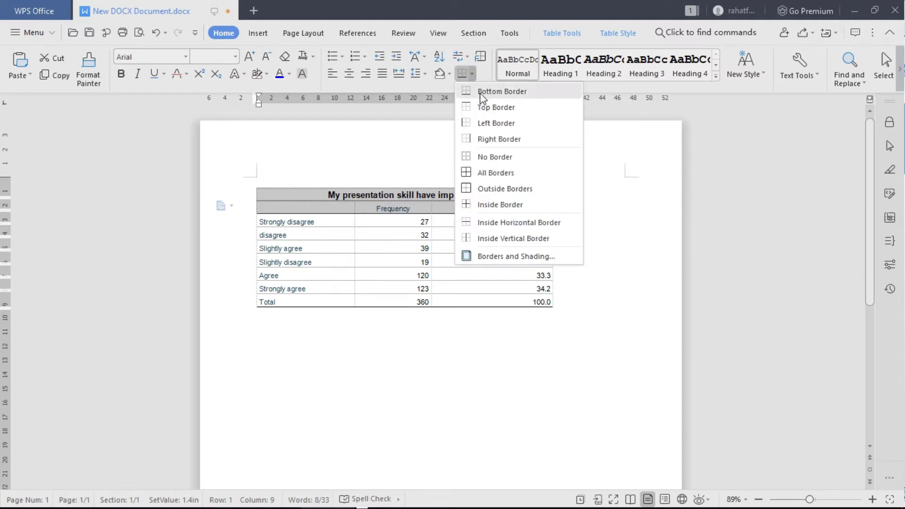
{"action": "left_click", "coordinate": [486, 110]}
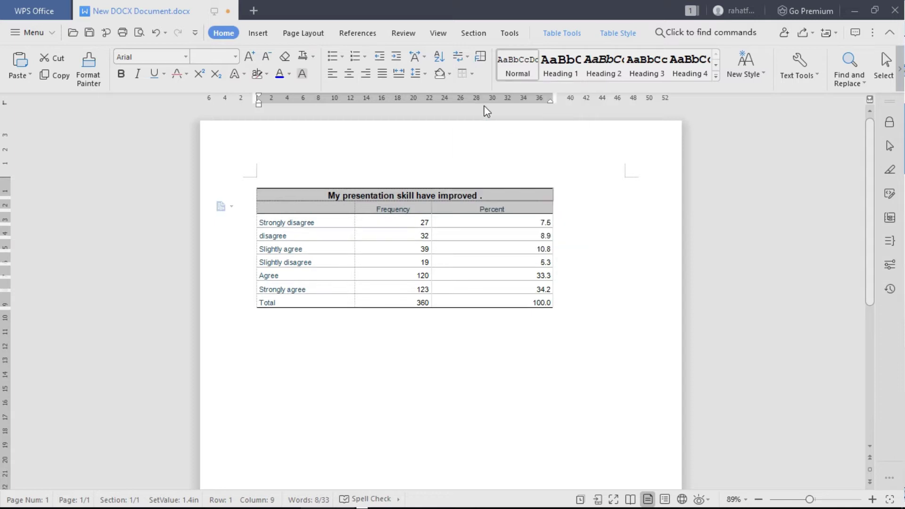
{"action": "left_click", "coordinate": [258, 326]}
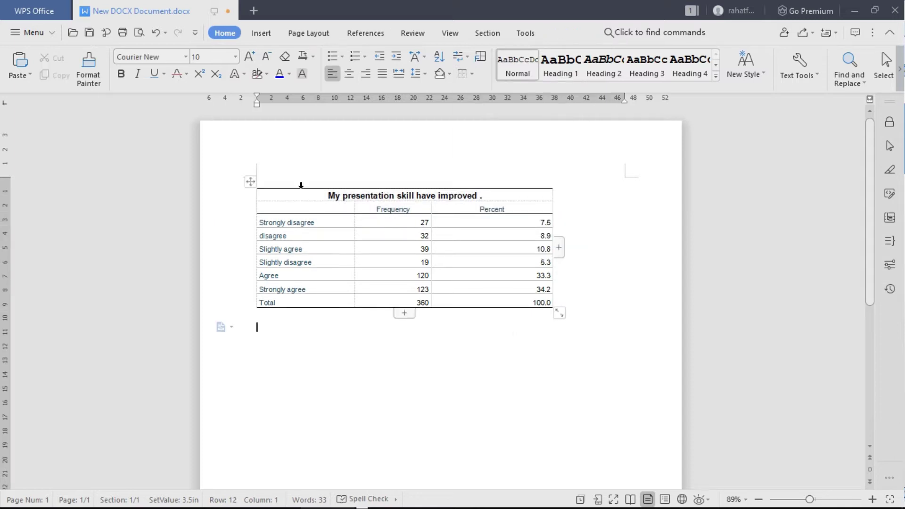
{"action": "left_click", "coordinate": [404, 198]}
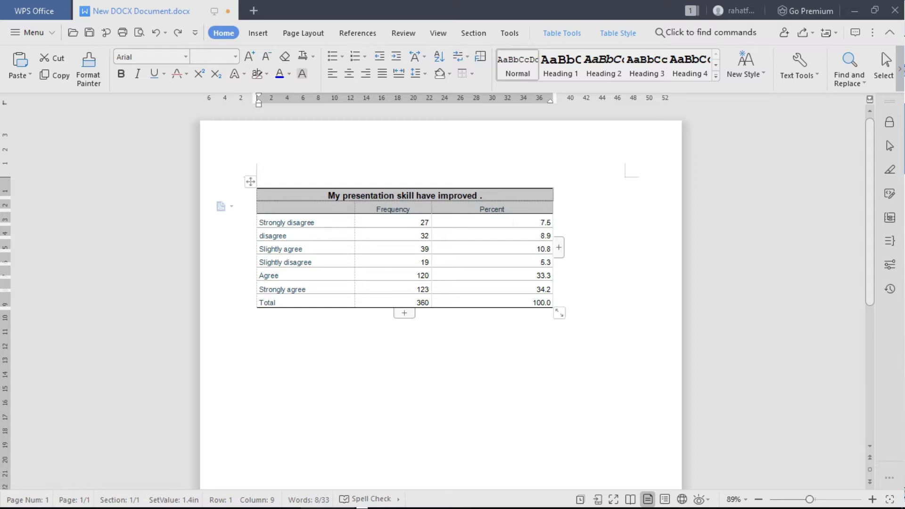
{"action": "left_click", "coordinate": [258, 327]}
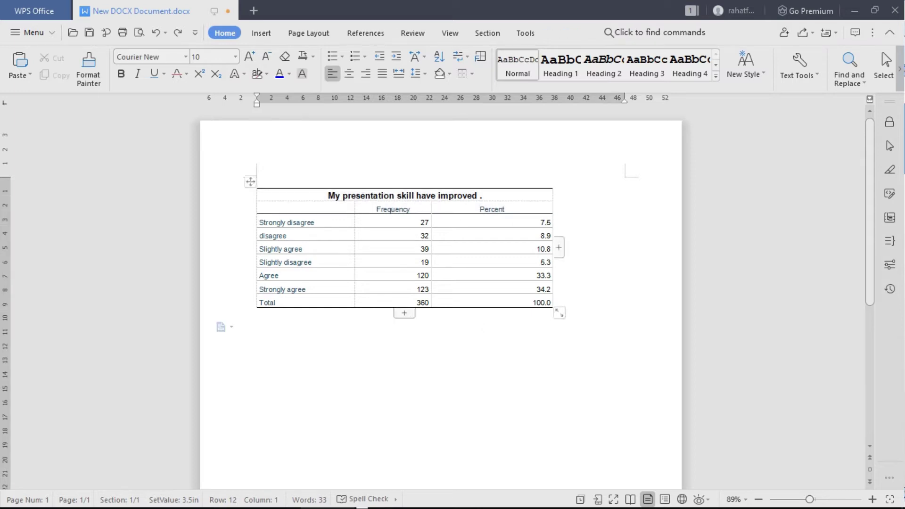
Step: Try top justified, top center, top right and center justified alignments on the rows from Strongly disagree to Total, and settle on Align Center
{"action": "left_click_drag", "start_coordinate": [262, 222], "coordinate": [505, 302]}
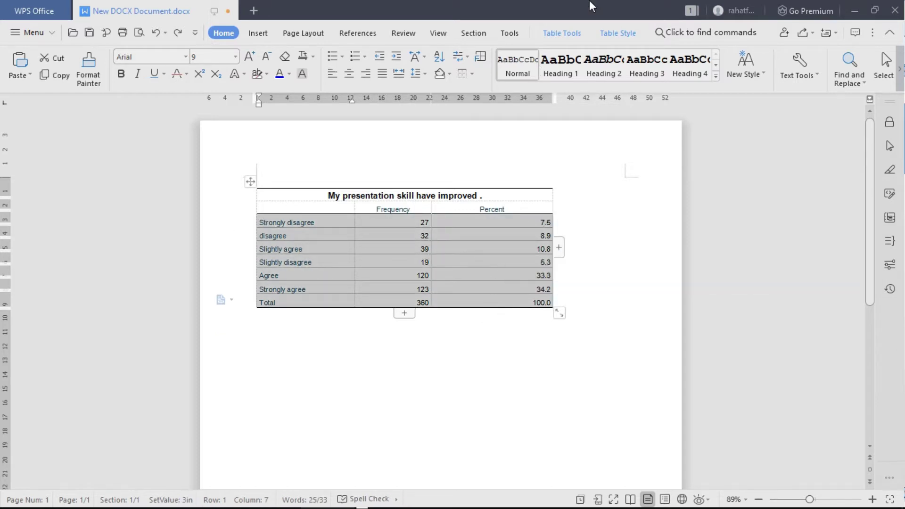
{"action": "left_click", "coordinate": [569, 37]}
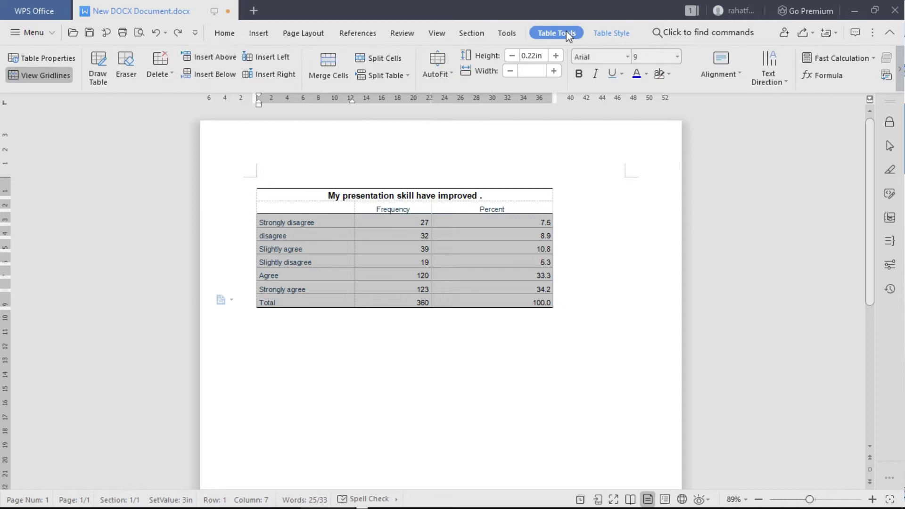
{"action": "left_click", "coordinate": [742, 75]}
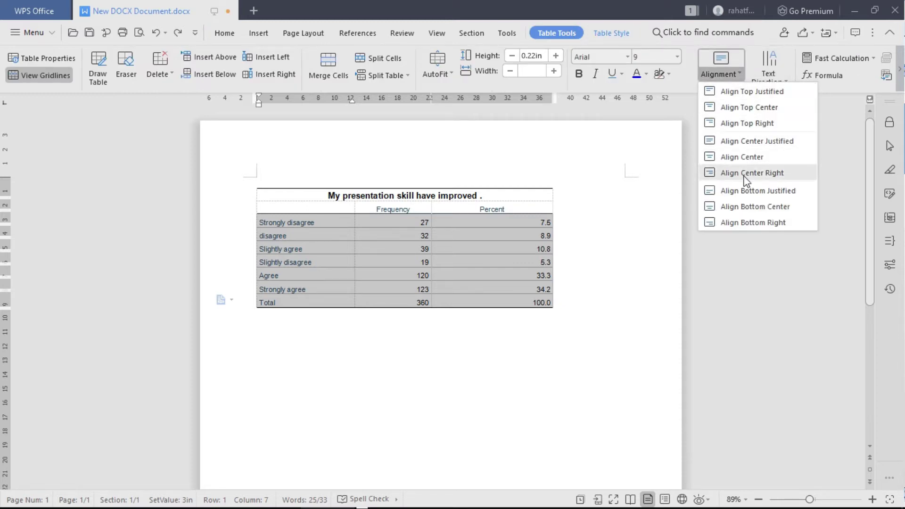
{"action": "left_click", "coordinate": [747, 92]}
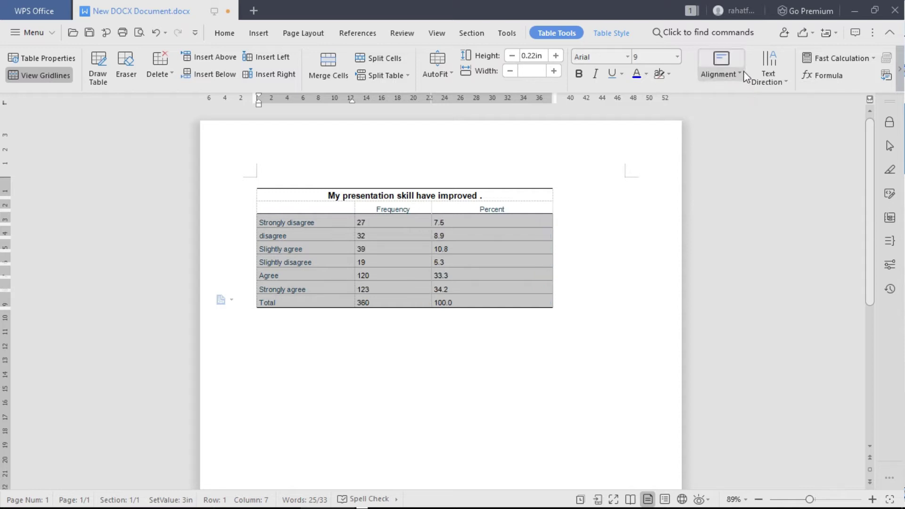
{"action": "left_click", "coordinate": [742, 73]}
{"action": "left_click", "coordinate": [738, 108]}
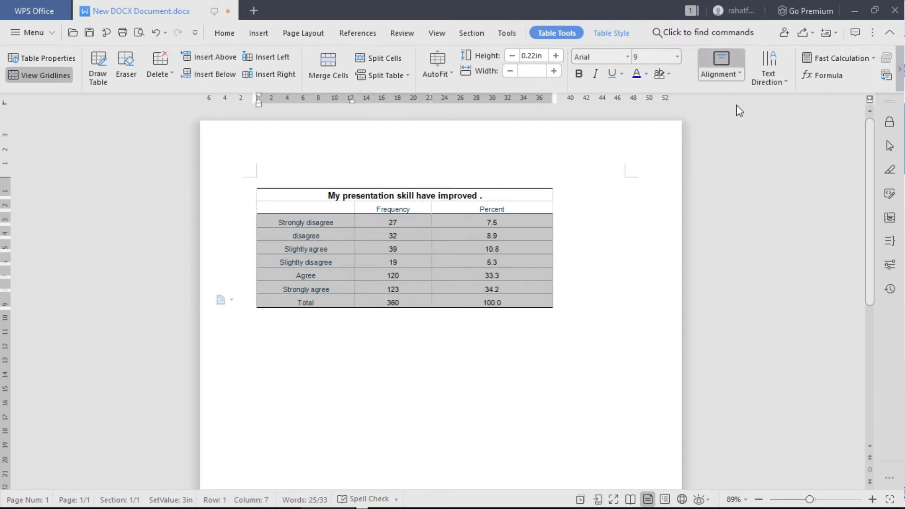
{"action": "left_click", "coordinate": [737, 74]}
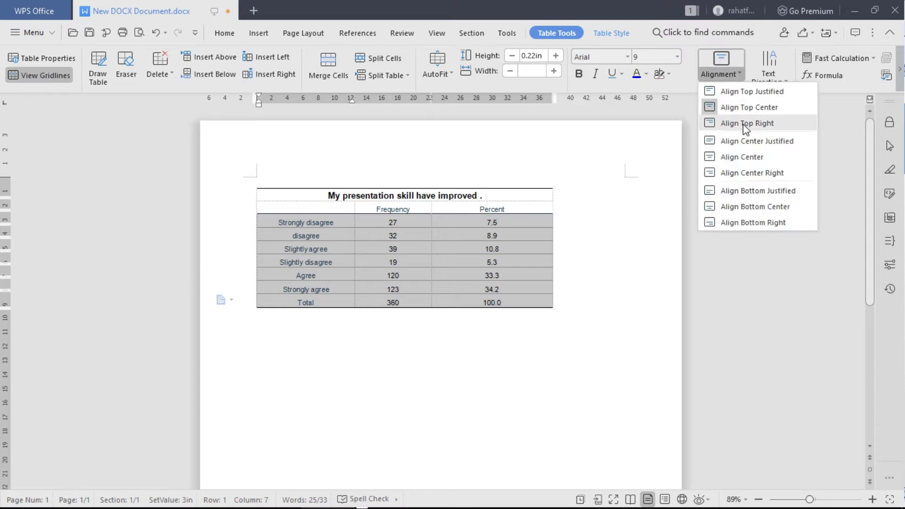
{"action": "left_click", "coordinate": [745, 124]}
{"action": "left_click", "coordinate": [737, 74]}
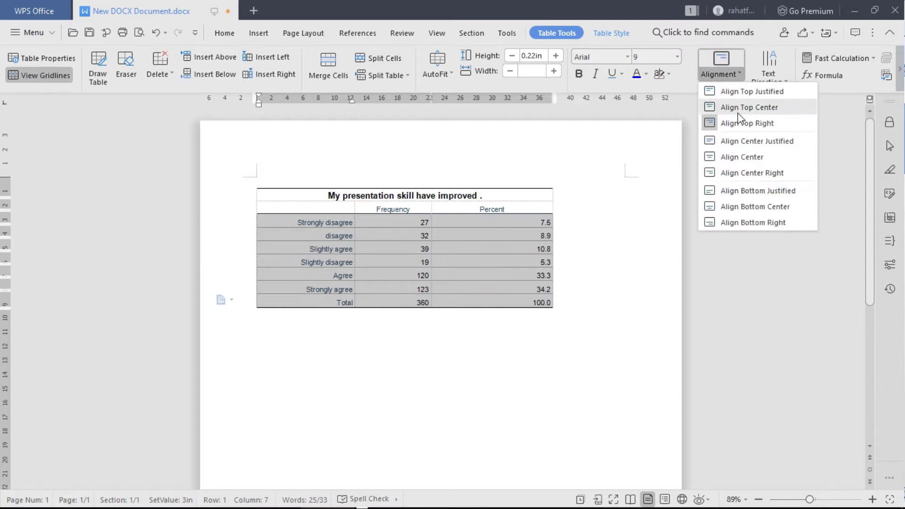
{"action": "left_click", "coordinate": [745, 143]}
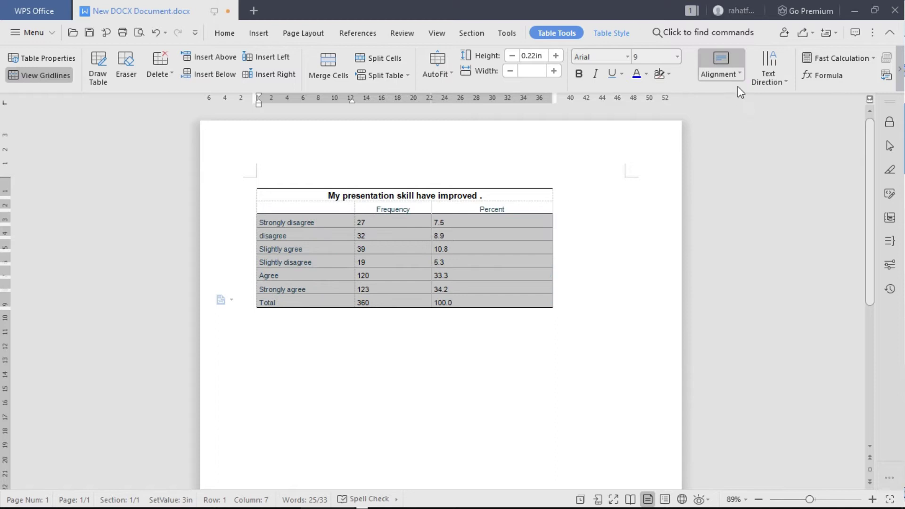
{"action": "left_click", "coordinate": [741, 75]}
{"action": "left_click", "coordinate": [749, 156]}
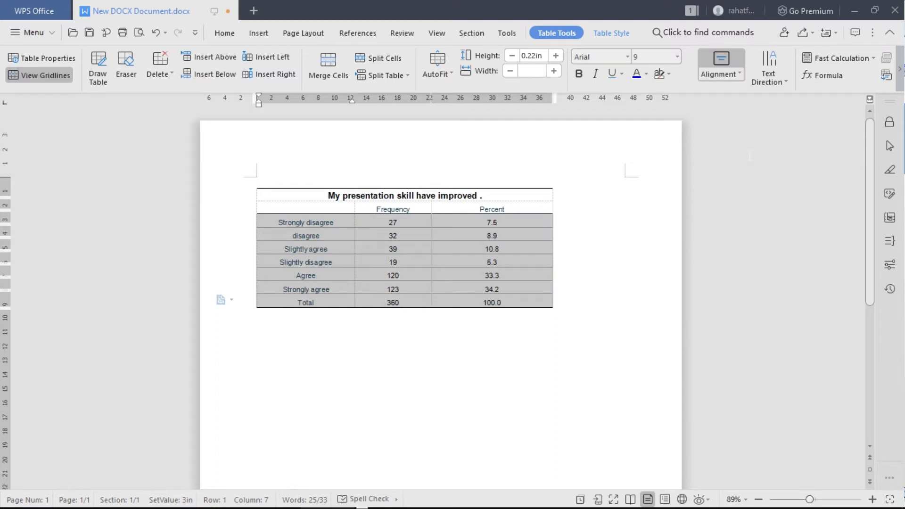
{"action": "left_click", "coordinate": [258, 325]}
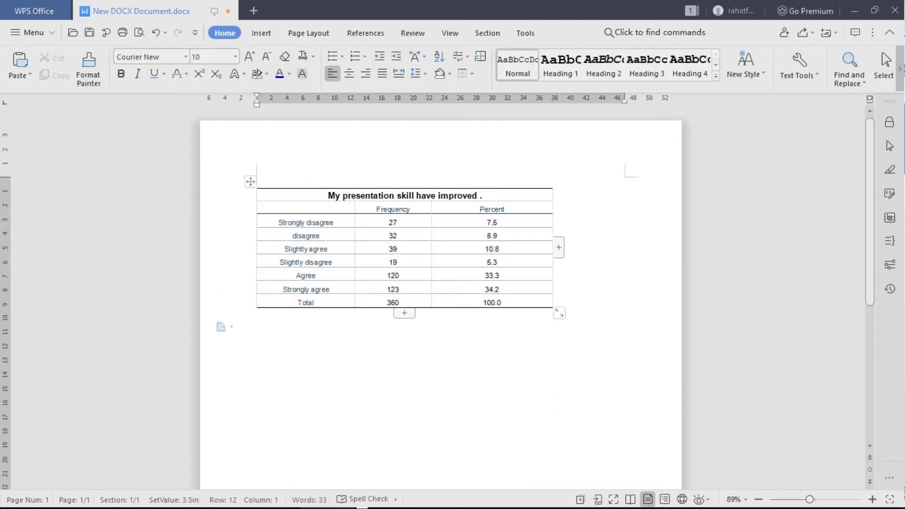
Step: Set the text of the whole table to Times New Roman, size 12
{"action": "left_click_drag", "start_coordinate": [306, 209], "coordinate": [490, 223]}
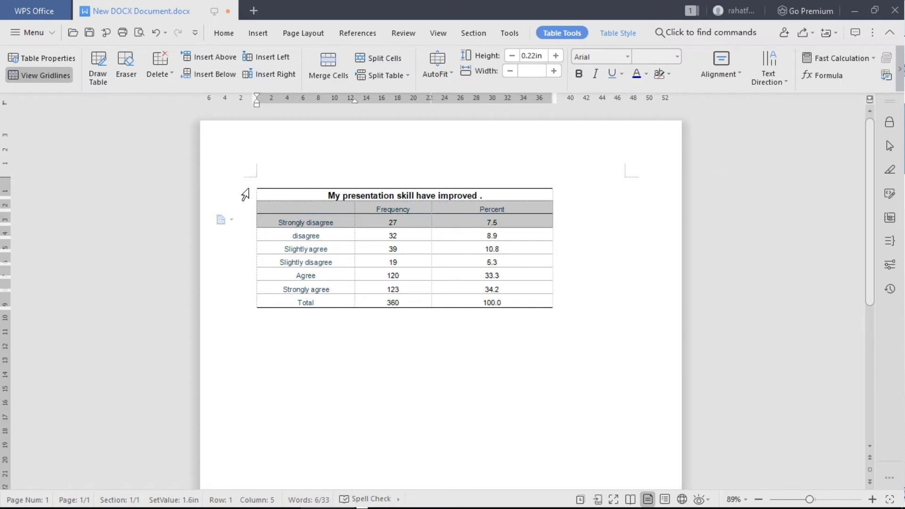
{"action": "left_click", "coordinate": [253, 184]}
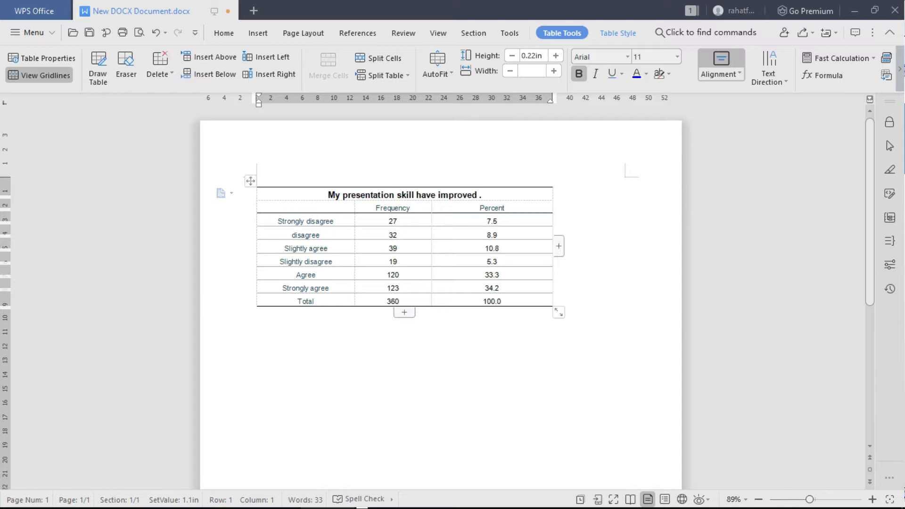
{"action": "left_click", "coordinate": [250, 181]}
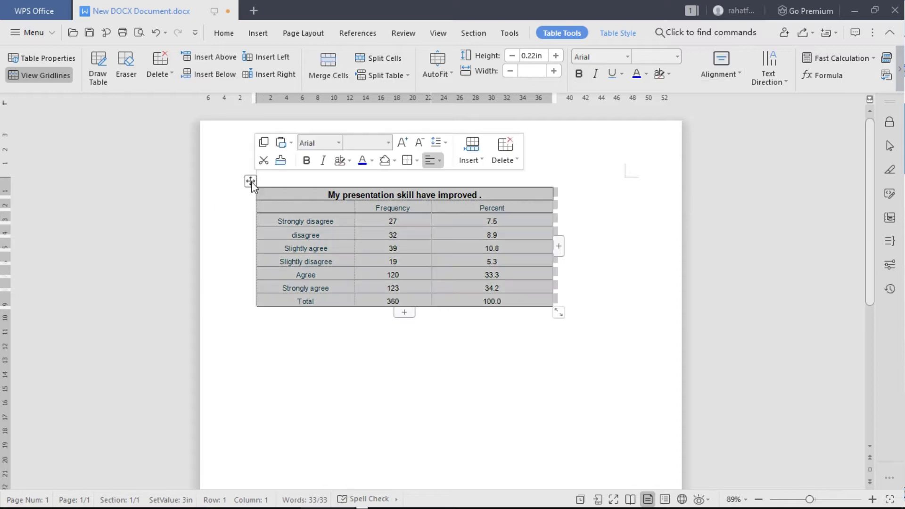
{"action": "left_click", "coordinate": [222, 34]}
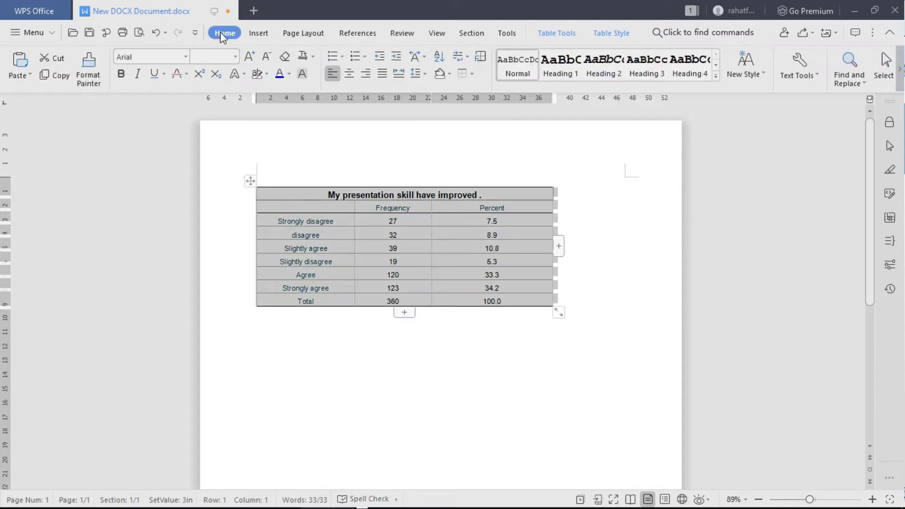
{"action": "left_click", "coordinate": [187, 57]}
{"action": "left_click", "coordinate": [224, 124]}
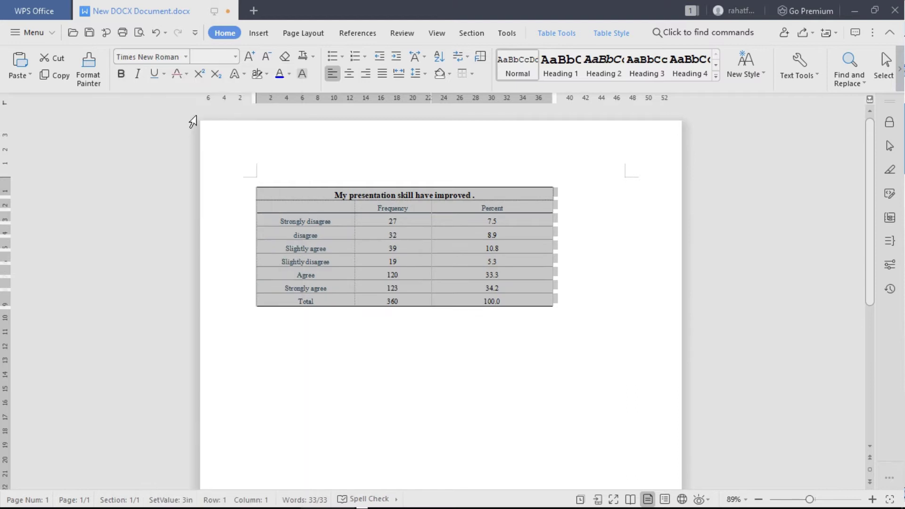
{"action": "left_click", "coordinate": [234, 56]}
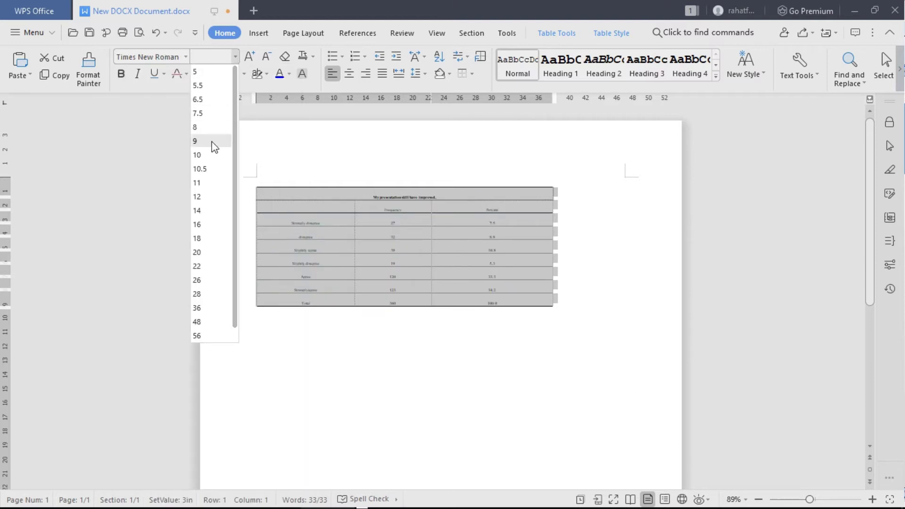
{"action": "left_click", "coordinate": [212, 196]}
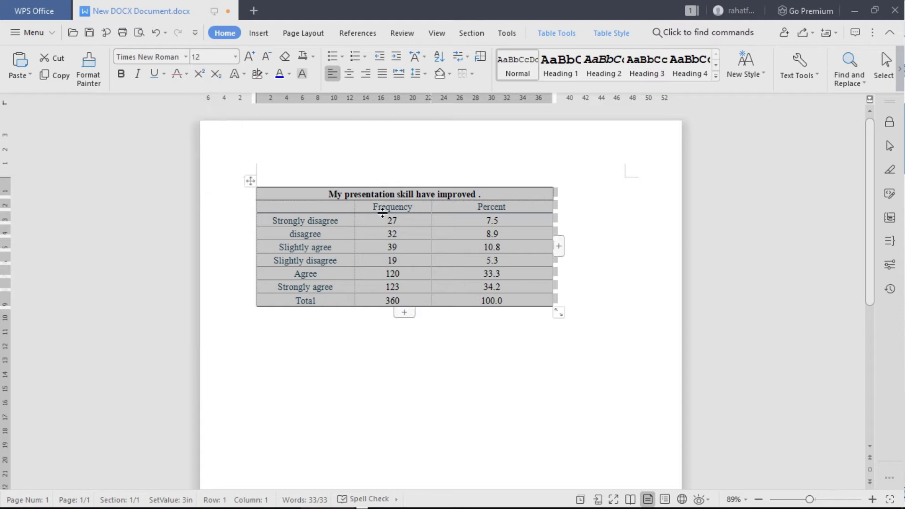
Step: Add empty lines after the frequency table until the insertion point sits in free space below it
{"action": "left_click", "coordinate": [561, 208]}
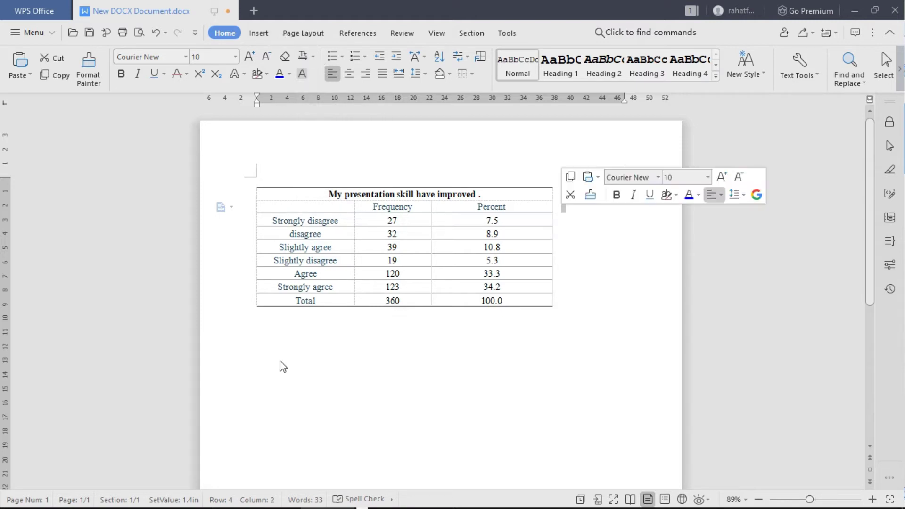
{"action": "left_click", "coordinate": [768, 499]}
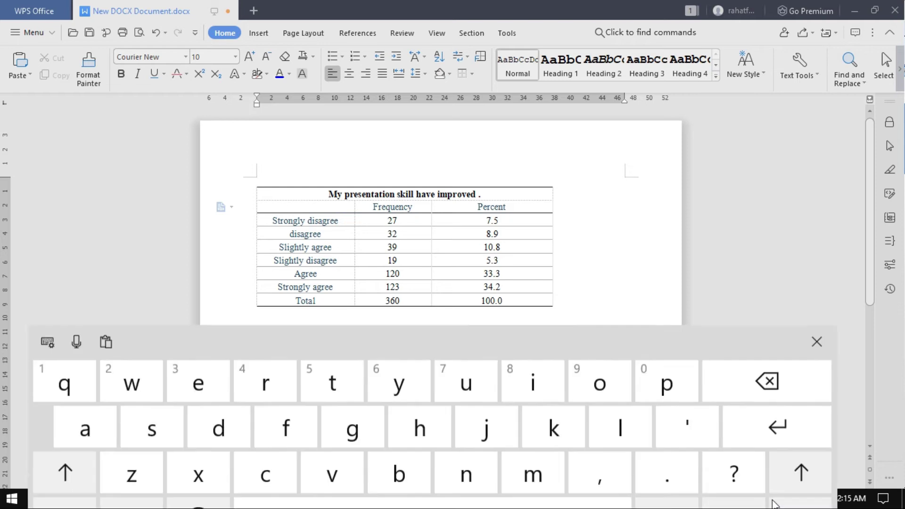
{"action": "left_click_drag", "start_coordinate": [660, 197], "coordinate": [677, 26]}
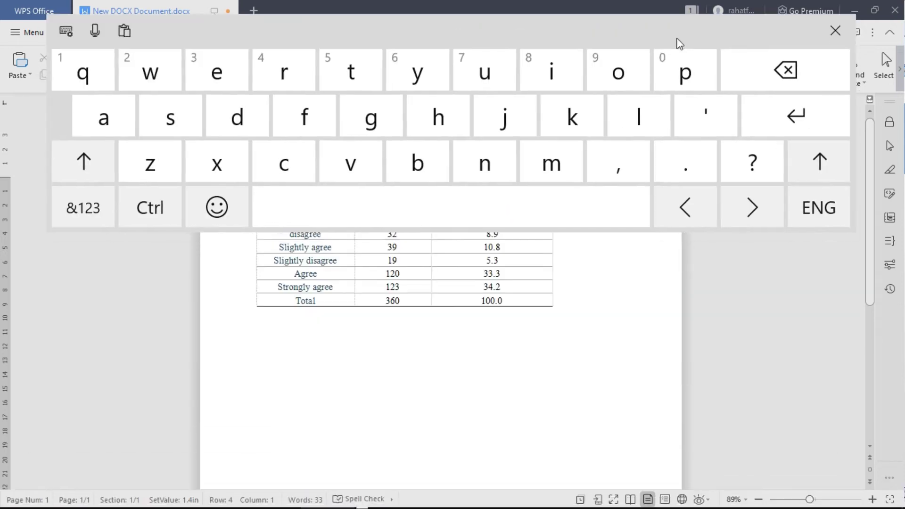
{"action": "left_click", "coordinate": [803, 122]}
{"action": "left_click", "coordinate": [803, 122]}
{"action": "left_click", "coordinate": [801, 121]}
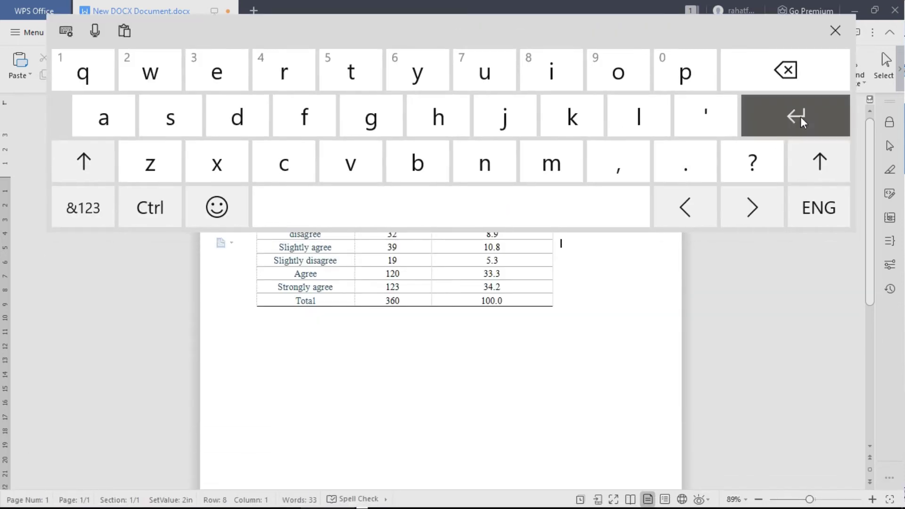
{"action": "left_click", "coordinate": [801, 121]}
{"action": "left_click", "coordinate": [801, 121]}
{"action": "left_click", "coordinate": [800, 118]}
{"action": "left_click", "coordinate": [800, 118]}
{"action": "left_click", "coordinate": [800, 117]}
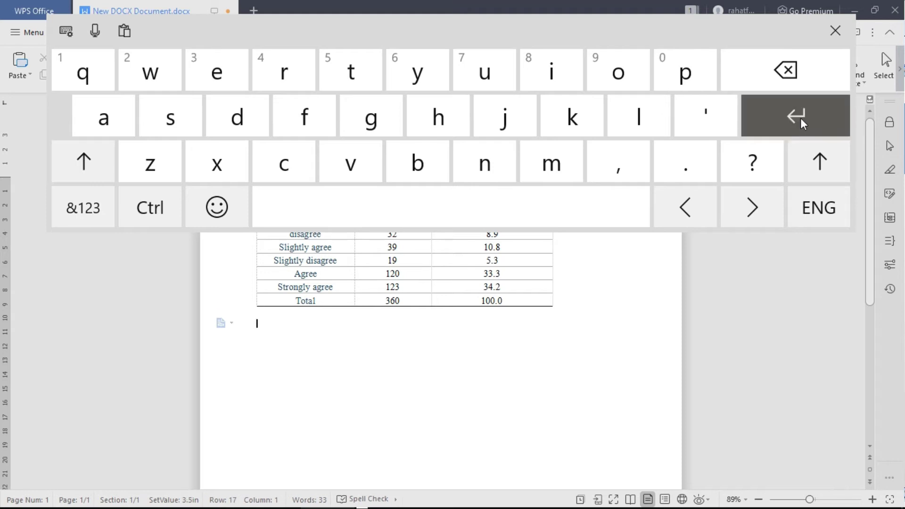
{"action": "left_click", "coordinate": [800, 118]}
{"action": "left_click", "coordinate": [800, 118]}
{"action": "left_click", "coordinate": [834, 31]}
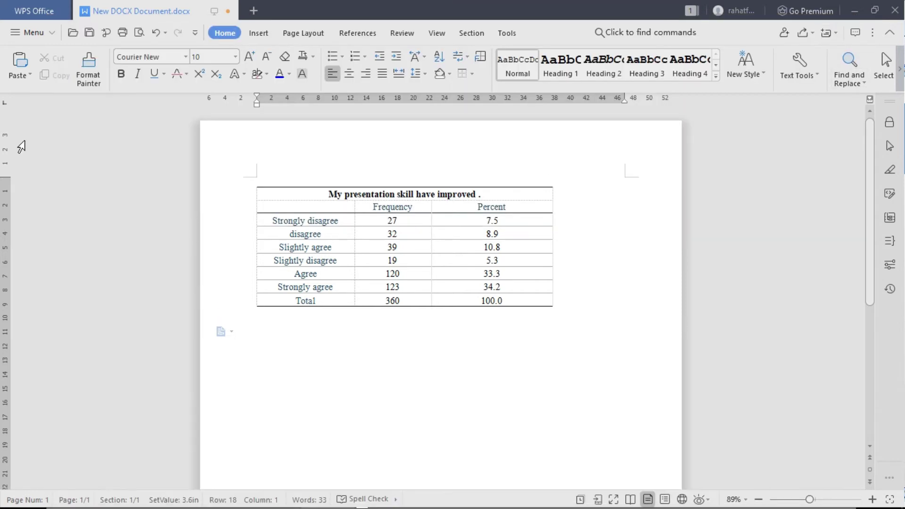
Step: Insert a three-column table below the frequency table and extend it to five rows
{"action": "left_click", "coordinate": [258, 32]}
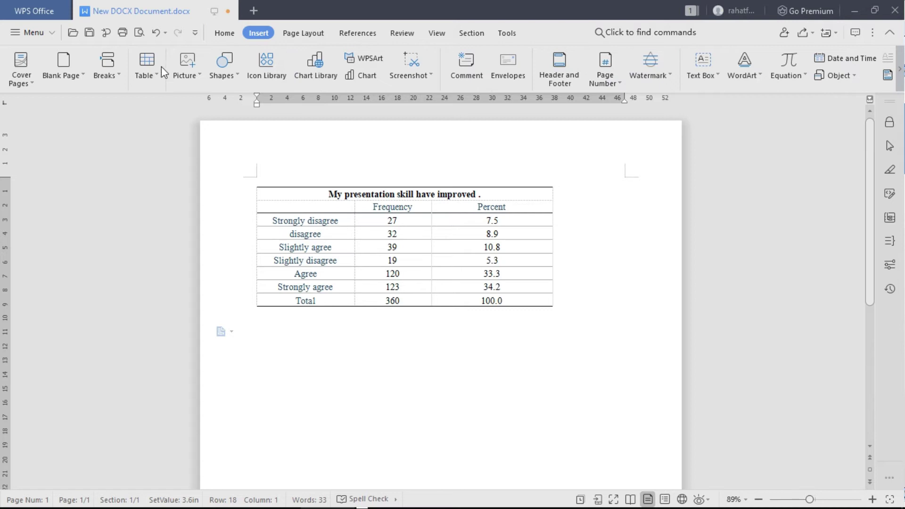
{"action": "left_click", "coordinate": [150, 70]}
{"action": "left_click", "coordinate": [168, 110]}
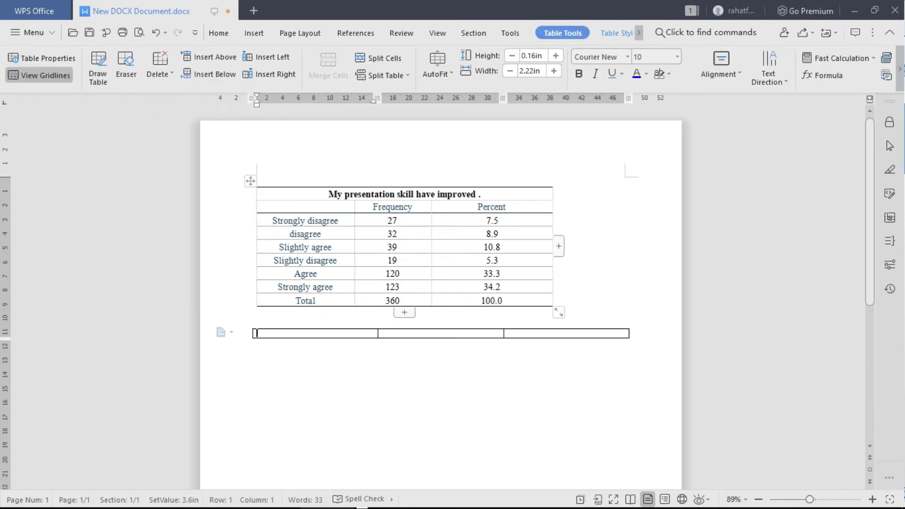
{"action": "left_click", "coordinate": [440, 344]}
{"action": "left_click", "coordinate": [440, 353]}
{"action": "left_click", "coordinate": [440, 365]}
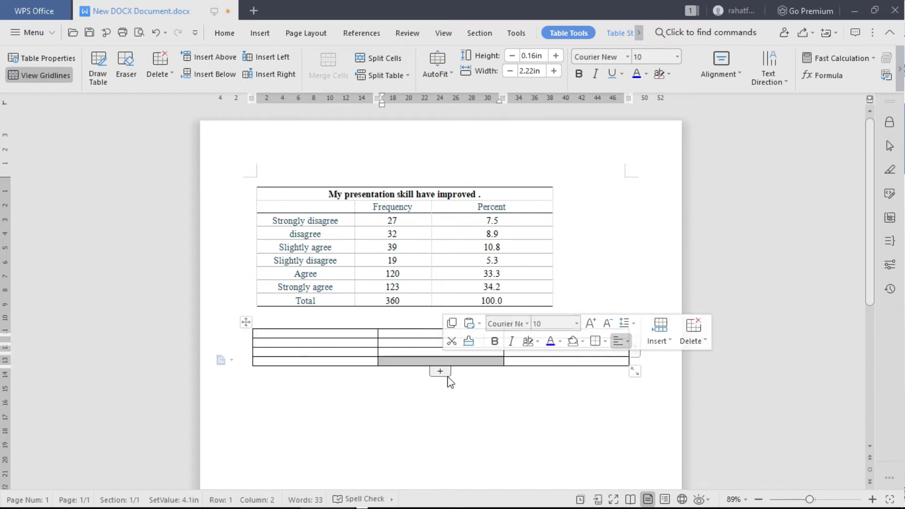
{"action": "left_click", "coordinate": [448, 375]}
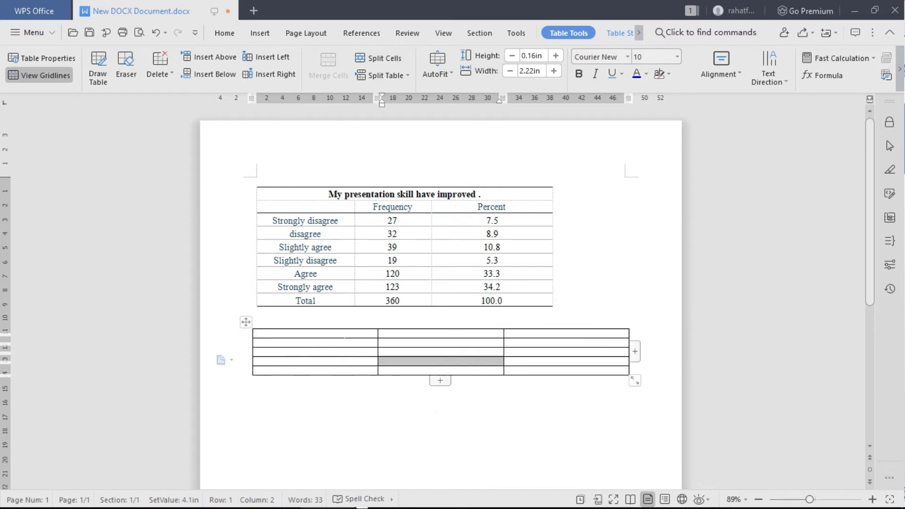
Step: Enter "staatemeent" as the heading in the first cell of the new table
{"action": "left_click", "coordinate": [259, 333]}
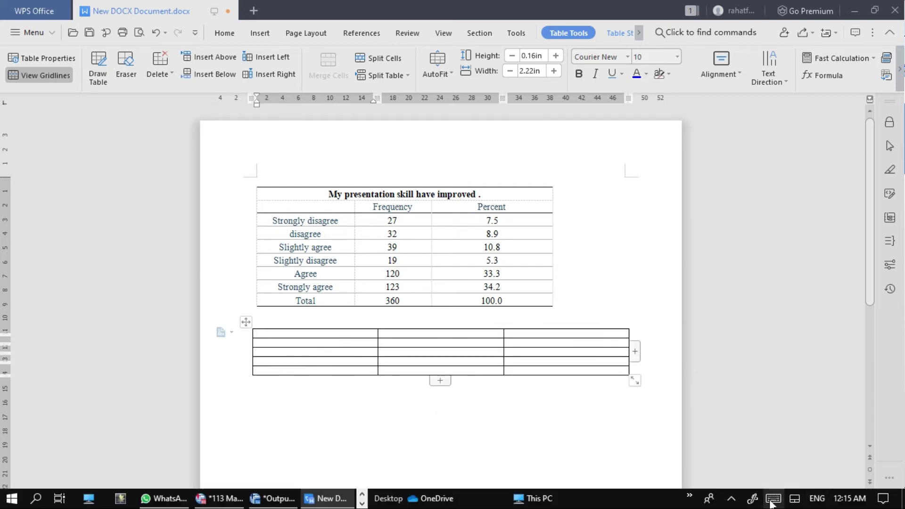
{"action": "left_click", "coordinate": [773, 498]}
{"action": "left_click", "coordinate": [174, 123]}
{"action": "left_click", "coordinate": [354, 68]}
{"action": "left_click", "coordinate": [131, 104]}
{"action": "left_click", "coordinate": [132, 104]}
{"action": "left_click", "coordinate": [354, 70]}
{"action": "left_click", "coordinate": [551, 162]}
{"action": "left_click", "coordinate": [219, 73]}
{"action": "left_click", "coordinate": [219, 73]}
{"action": "left_click", "coordinate": [485, 160]}
{"action": "left_click", "coordinate": [348, 73]}
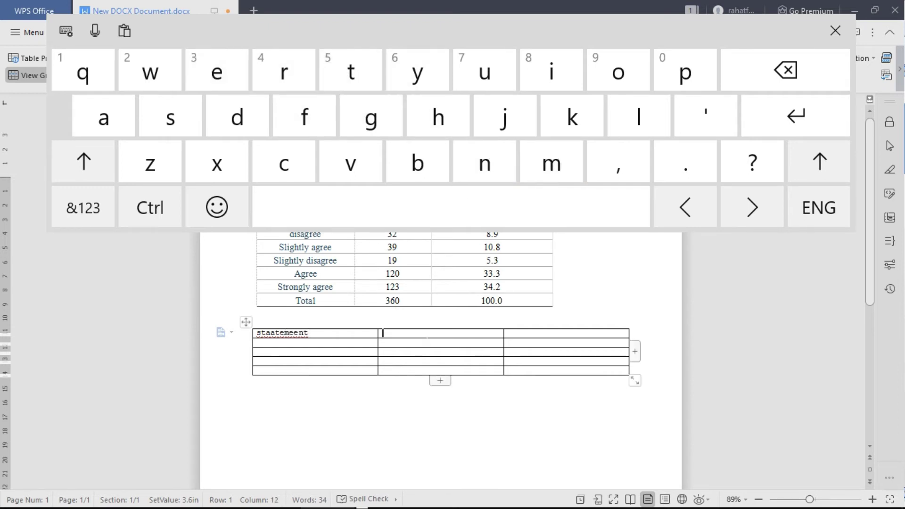
Step: Enter "Frequenccyy %" as the heading in the second column of the new table
{"action": "left_click", "coordinate": [284, 71]}
{"action": "left_click", "coordinate": [226, 71]}
{"action": "left_click", "coordinate": [83, 70]}
{"action": "left_click", "coordinate": [500, 80]}
{"action": "left_click", "coordinate": [233, 76]}
{"action": "left_click", "coordinate": [490, 162]}
{"action": "double_click", "coordinate": [302, 158]}
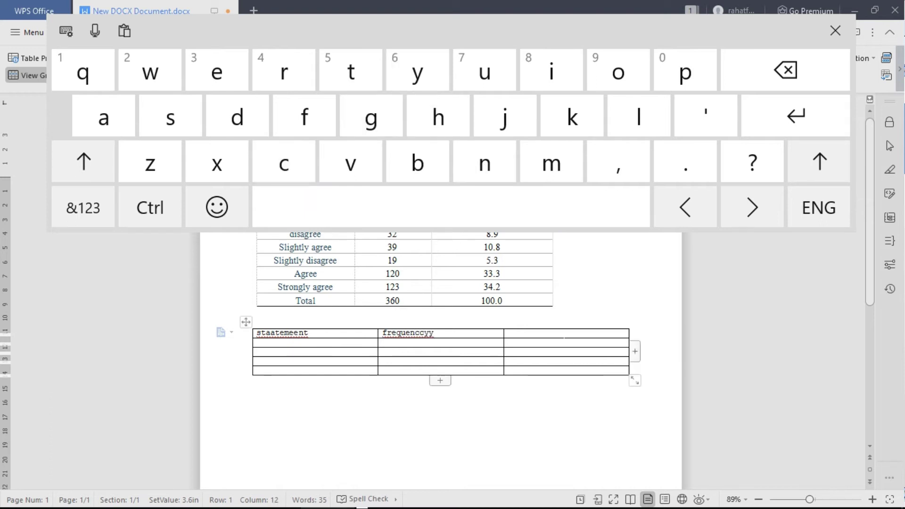
{"action": "left_click", "coordinate": [490, 206]}
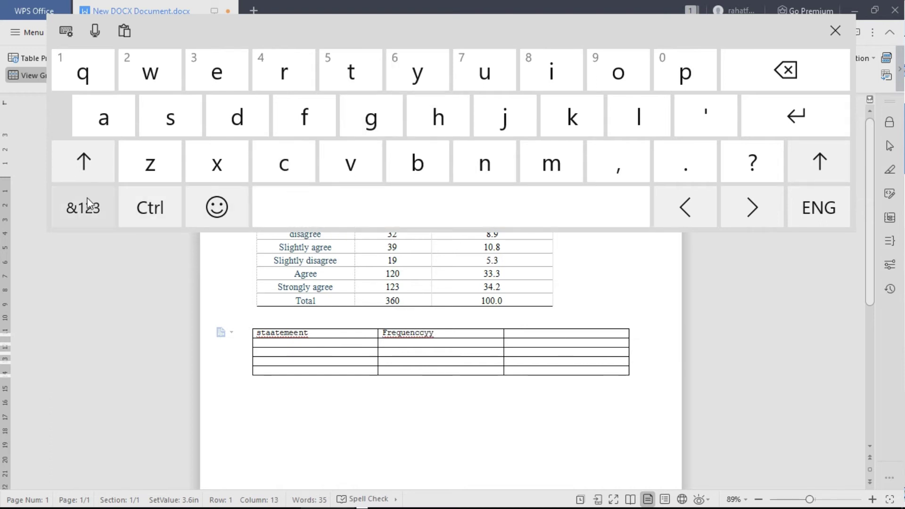
{"action": "left_click", "coordinate": [83, 207]}
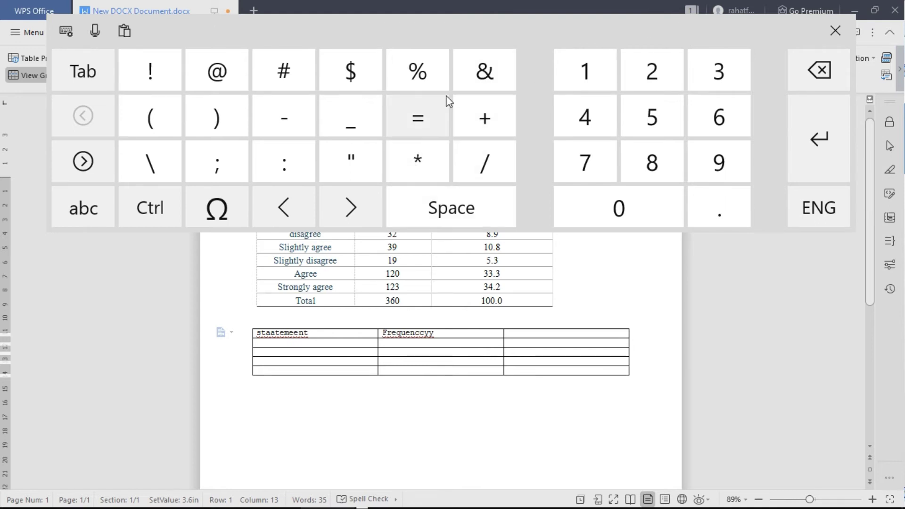
{"action": "left_click", "coordinate": [421, 77]}
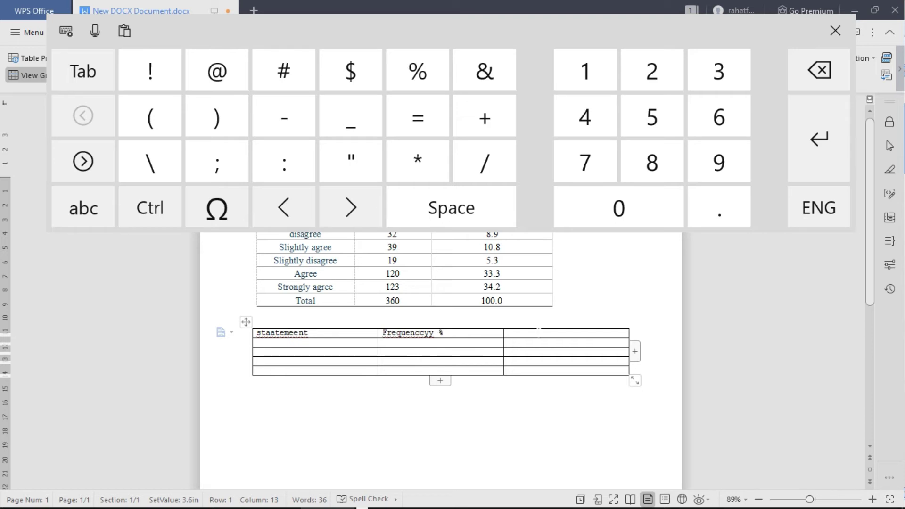
{"action": "left_click", "coordinate": [817, 139]}
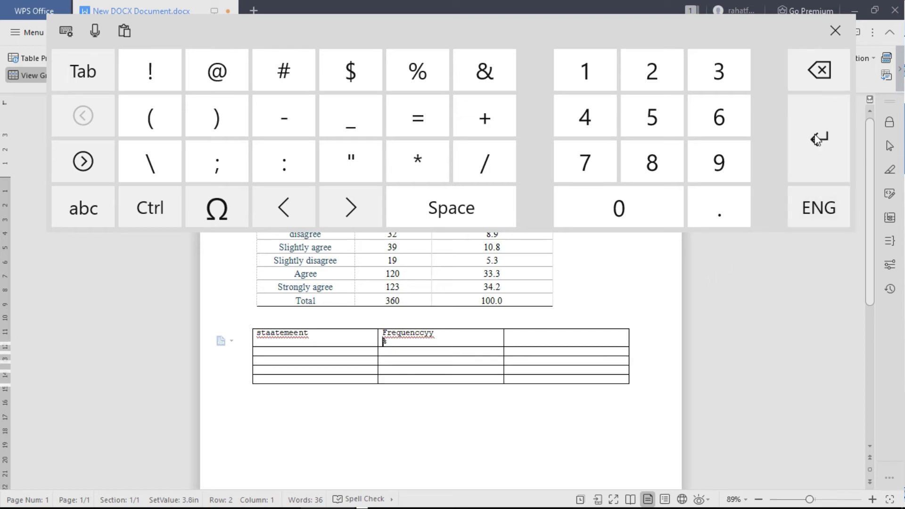
{"action": "left_click", "coordinate": [819, 70]}
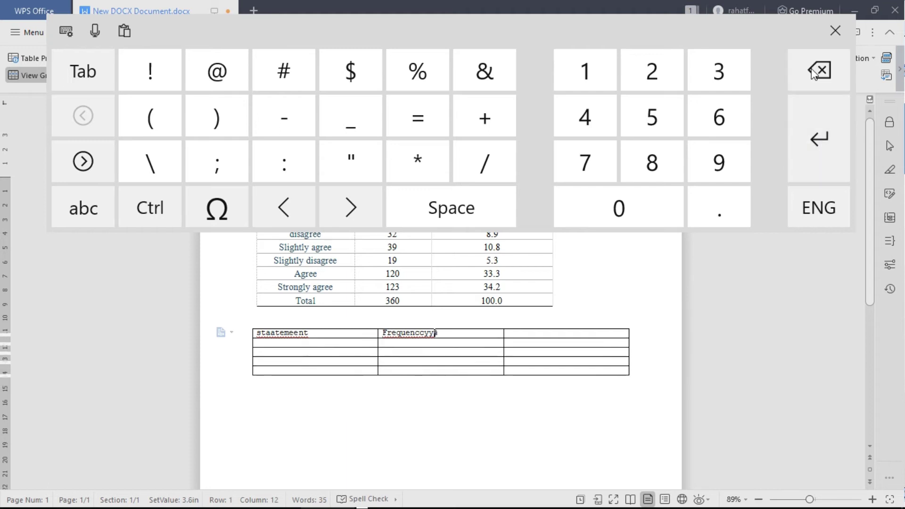
{"action": "left_click", "coordinate": [414, 206]}
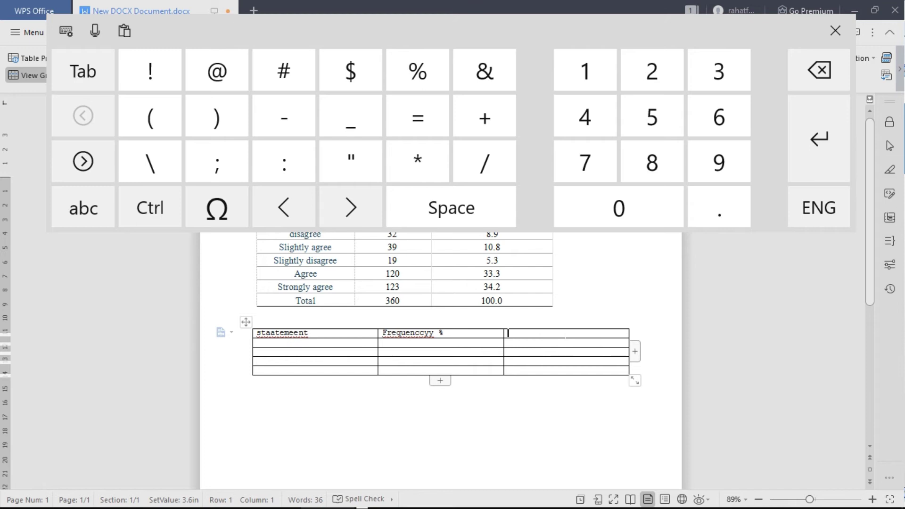
Step: Enter "perccentage" as the heading in the third column of the new table
{"action": "left_click", "coordinate": [86, 208]}
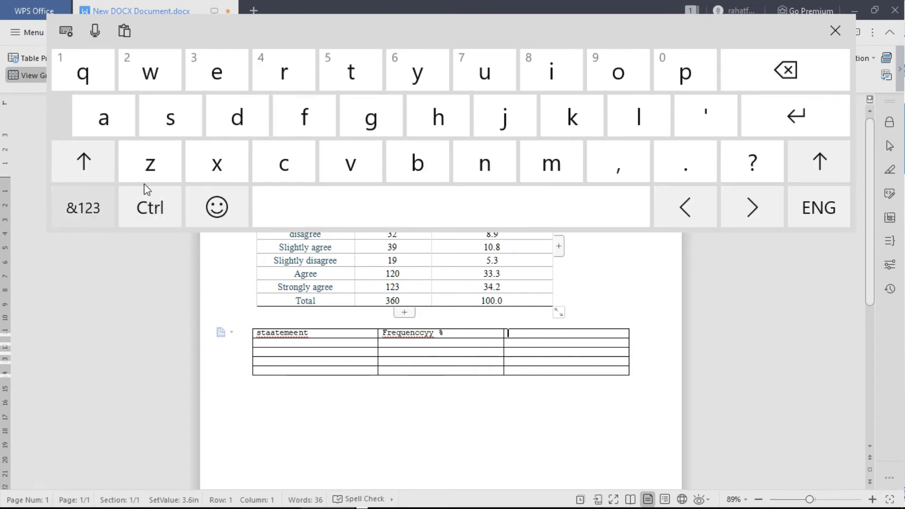
{"action": "left_click", "coordinate": [685, 72]}
{"action": "left_click", "coordinate": [210, 81]}
{"action": "left_click", "coordinate": [284, 71]}
{"action": "left_click", "coordinate": [284, 162]}
{"action": "left_click", "coordinate": [284, 161]}
{"action": "left_click", "coordinate": [216, 72]}
{"action": "left_click", "coordinate": [471, 162]}
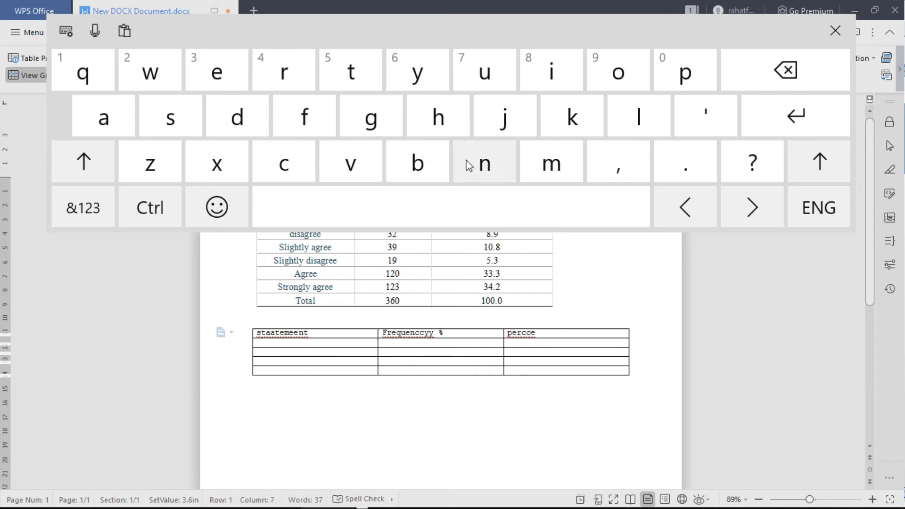
{"action": "left_click", "coordinate": [352, 78]}
{"action": "left_click", "coordinate": [101, 116]}
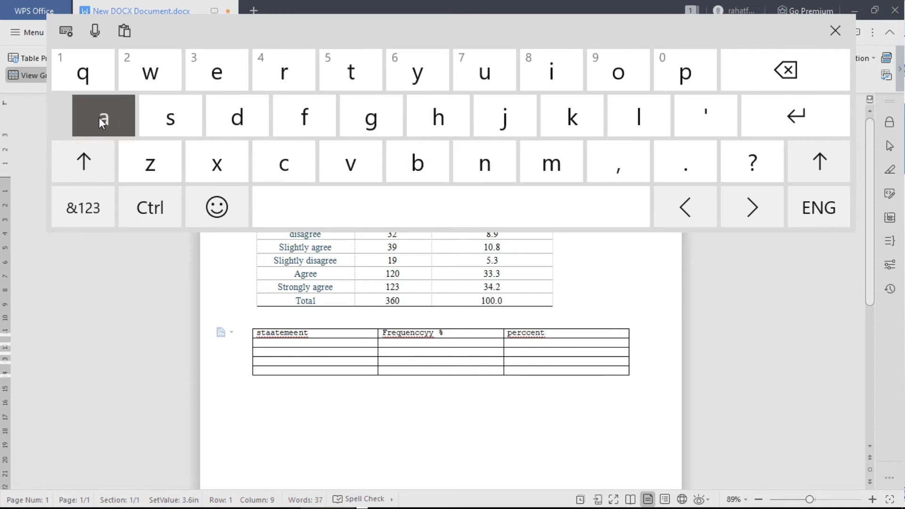
{"action": "left_click", "coordinate": [348, 119]}
{"action": "left_click", "coordinate": [243, 84]}
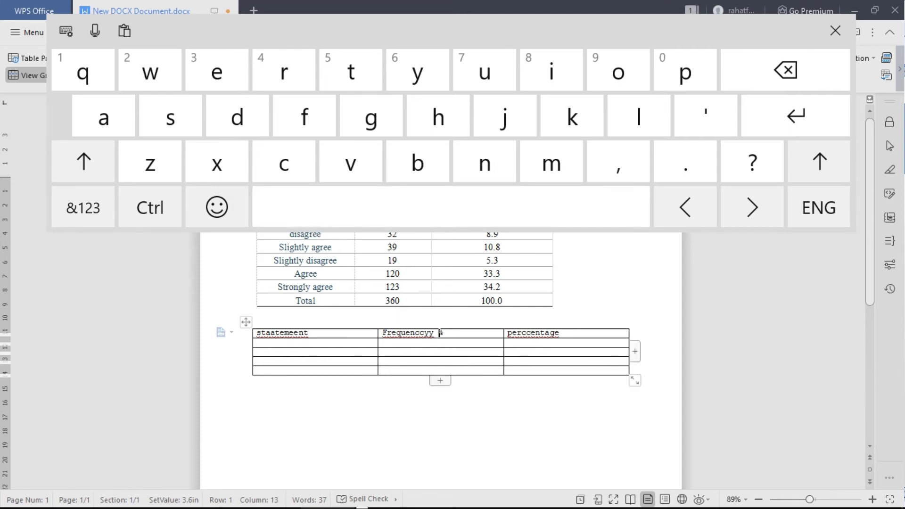
Step: Remove the % sign from the second column's heading and change the third column's heading to "Perccentage %"
{"action": "left_click", "coordinate": [796, 70]}
{"action": "left_click", "coordinate": [418, 220]}
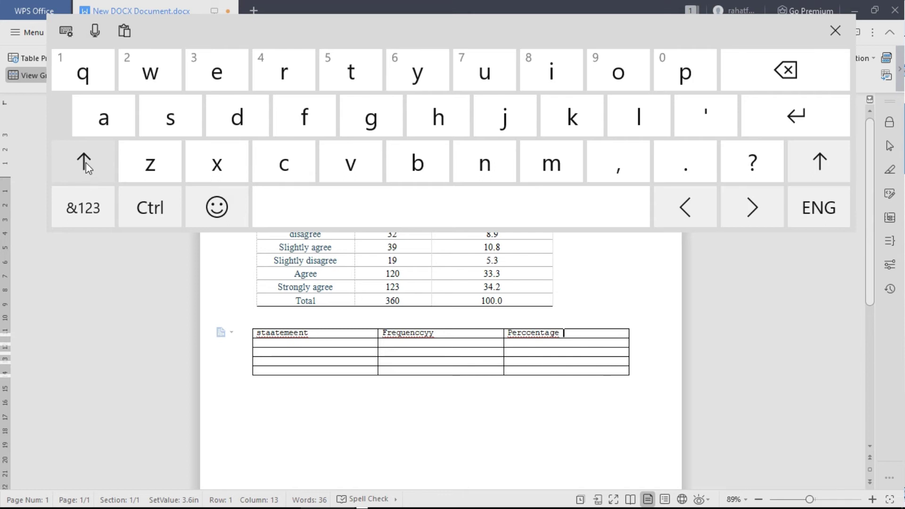
{"action": "left_click", "coordinate": [83, 207]}
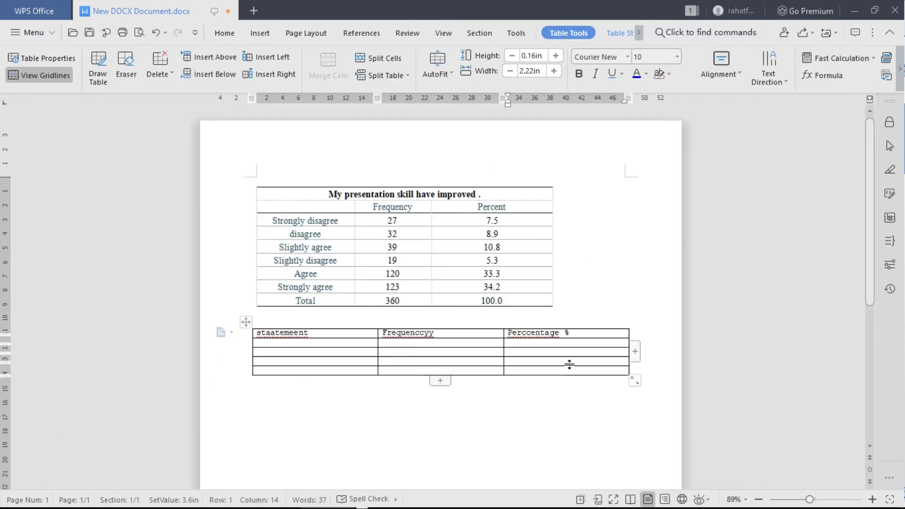
Step: Set the font size of the entire new table to 16
{"action": "left_click", "coordinate": [245, 322]}
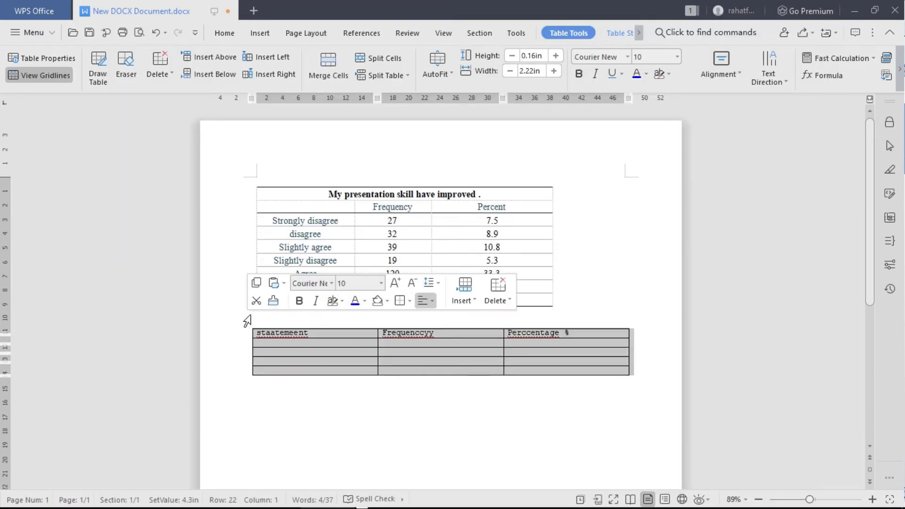
{"action": "left_click", "coordinate": [380, 283]}
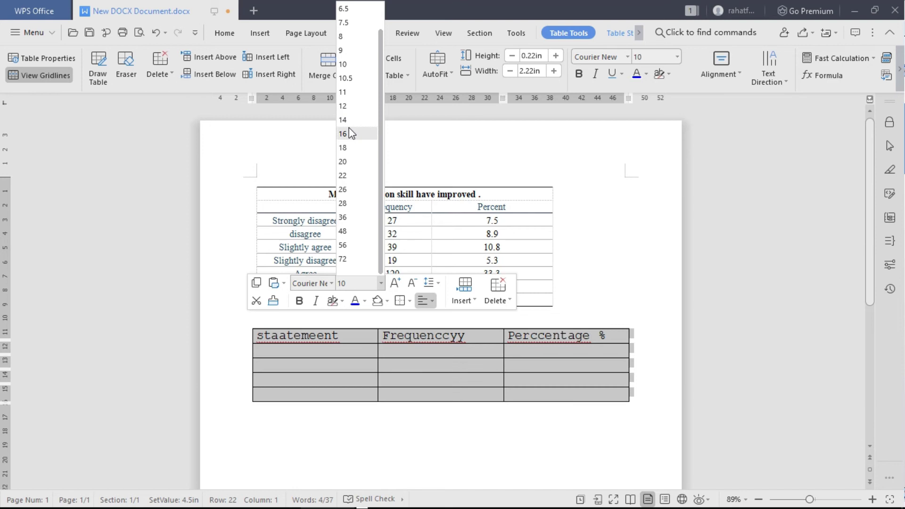
{"action": "left_click", "coordinate": [348, 133]}
Step: Correct the misspelled headings of the new table to "Statement", "Frequency" and "Percentage" using the spelling suggestions
{"action": "left_click", "coordinate": [302, 336]}
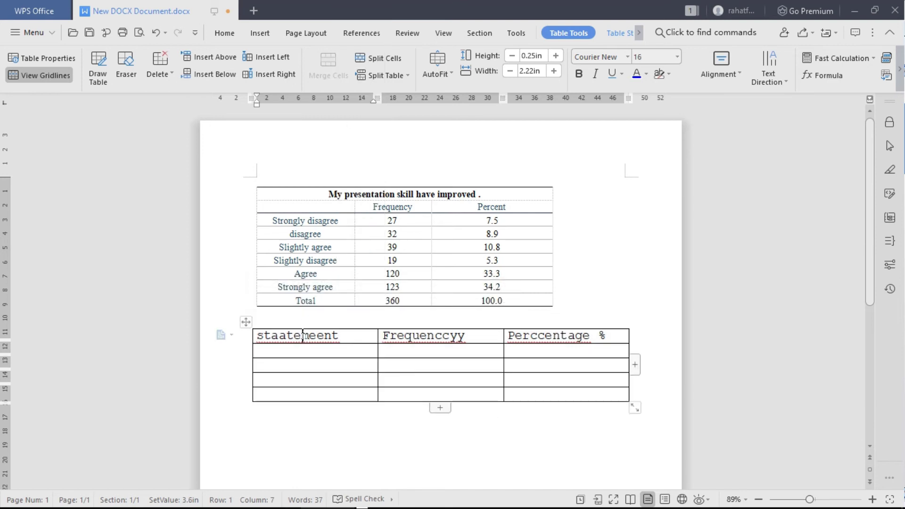
{"action": "right_click", "coordinate": [302, 336]}
{"action": "left_click", "coordinate": [377, 100]}
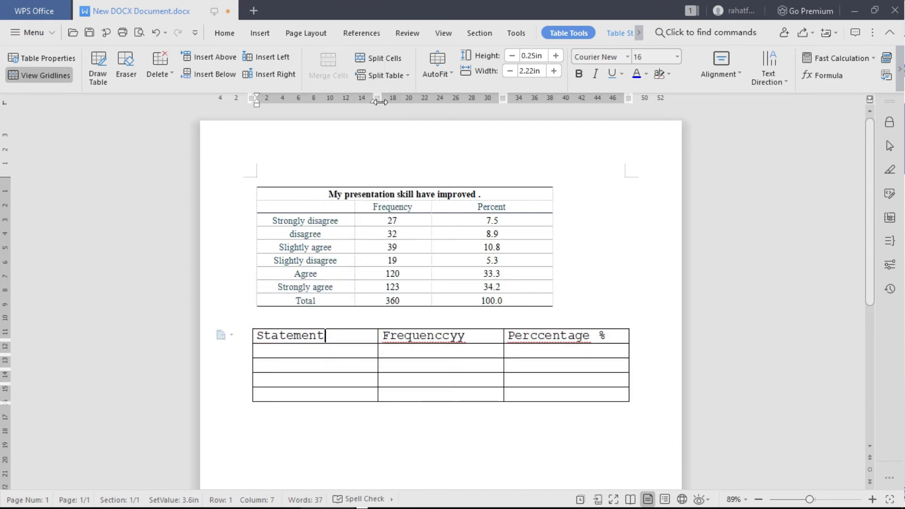
{"action": "right_click", "coordinate": [431, 338]}
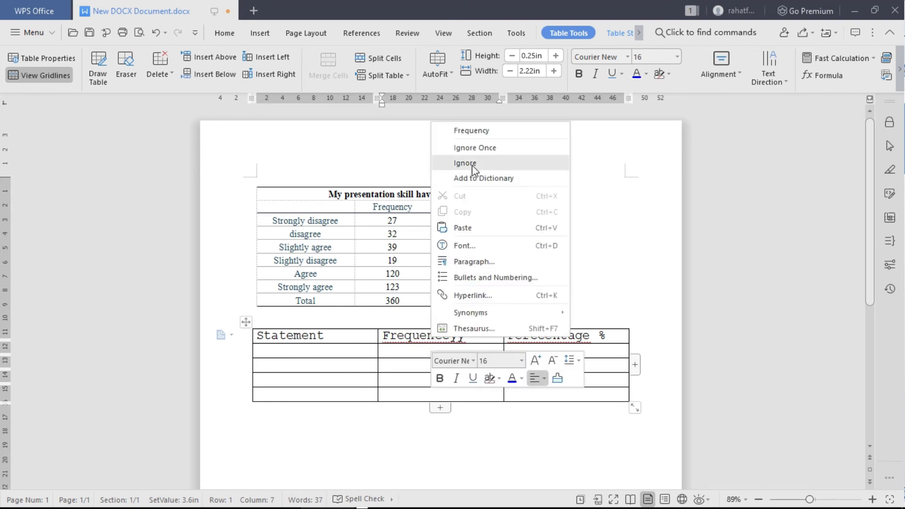
{"action": "left_click", "coordinate": [478, 134]}
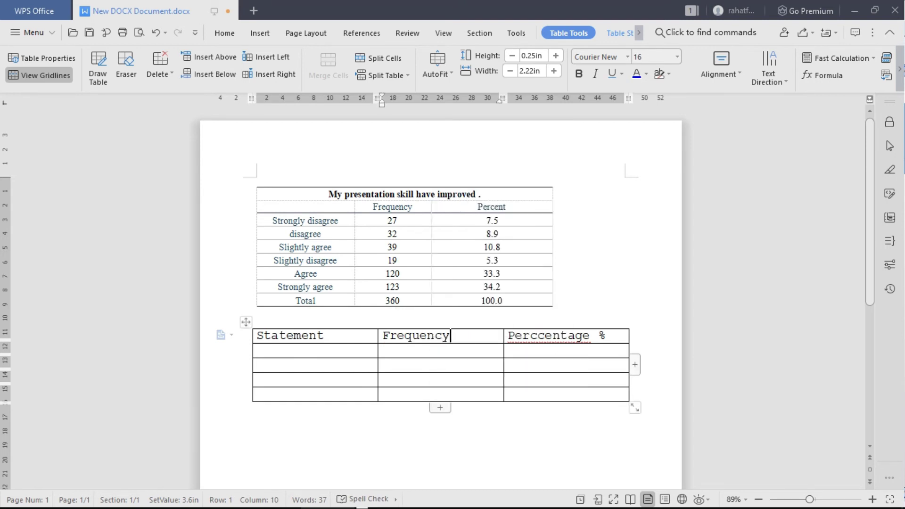
{"action": "right_click", "coordinate": [562, 337]}
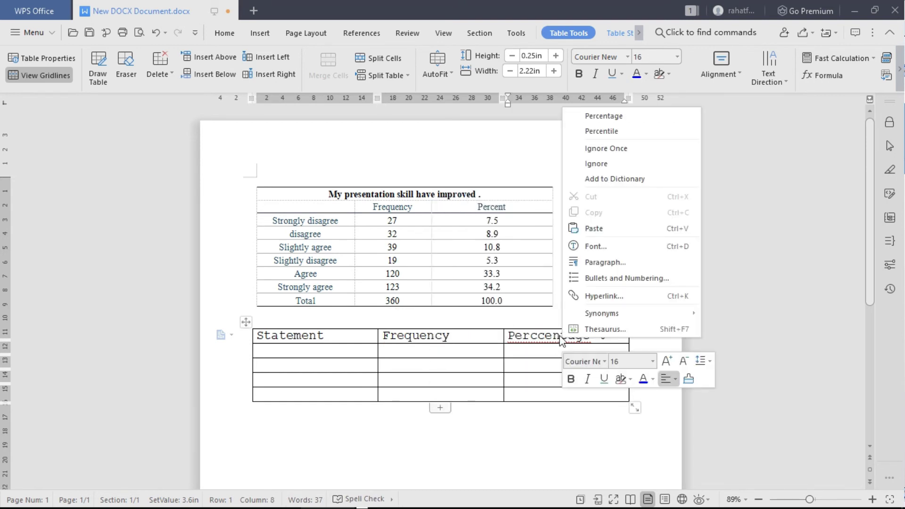
{"action": "left_click", "coordinate": [595, 118]}
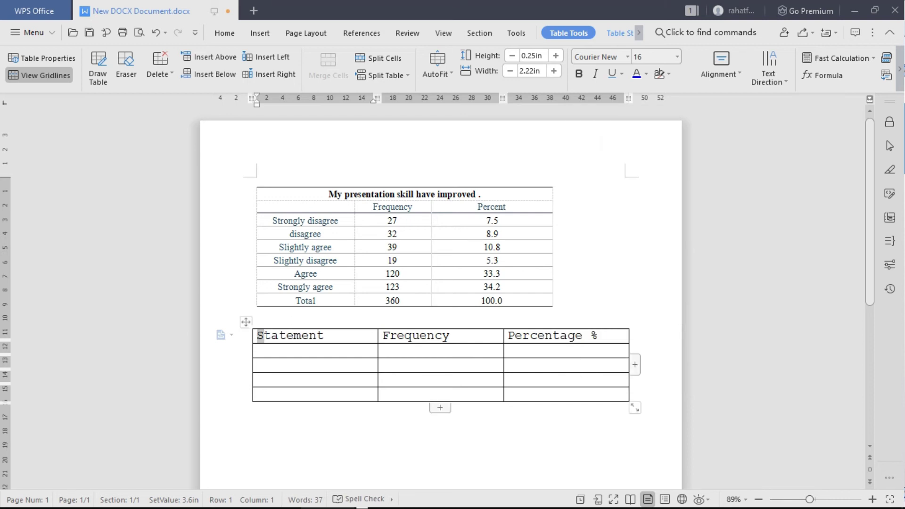
Step: Remove the % sign from the Percentage heading and enter it in the cell directly below
{"action": "left_click_drag", "start_coordinate": [258, 329], "coordinate": [347, 348]}
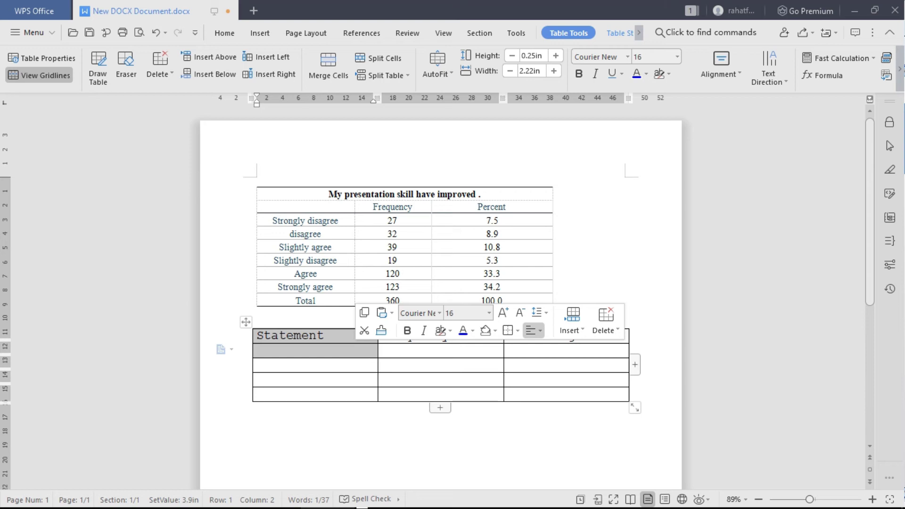
{"action": "left_click", "coordinate": [384, 351]}
{"action": "double_click", "coordinate": [594, 335]}
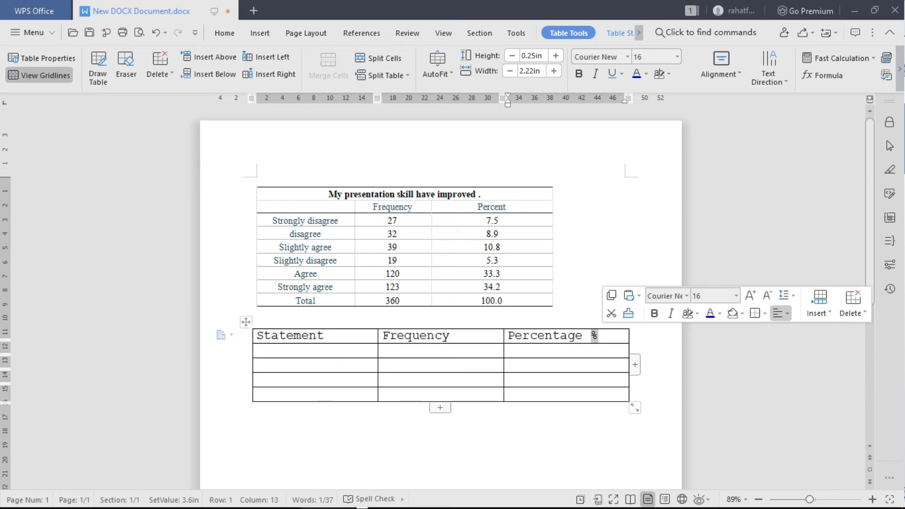
{"action": "left_click", "coordinate": [611, 313]}
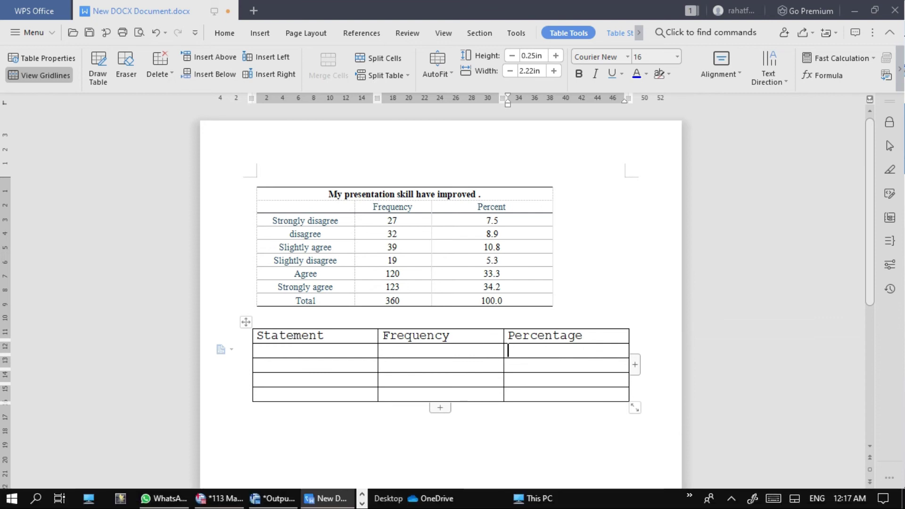
{"action": "left_click", "coordinate": [772, 500]}
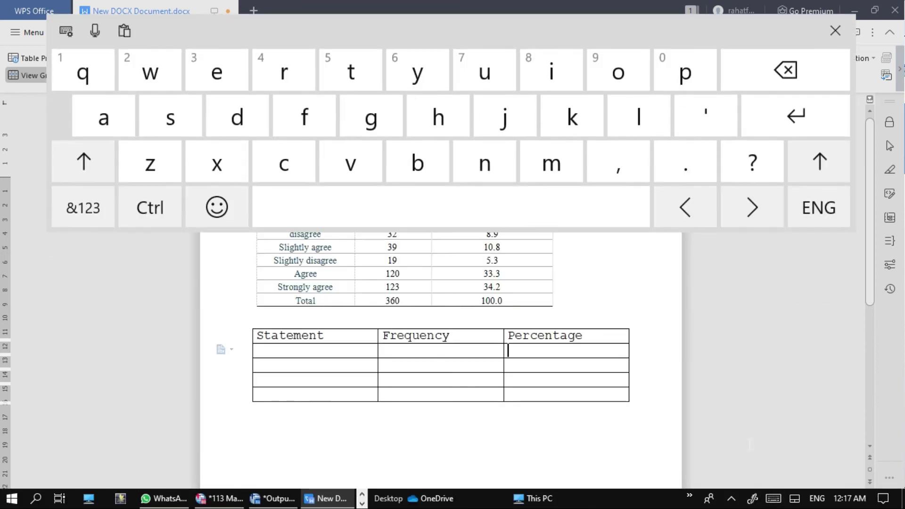
{"action": "left_click", "coordinate": [100, 206]}
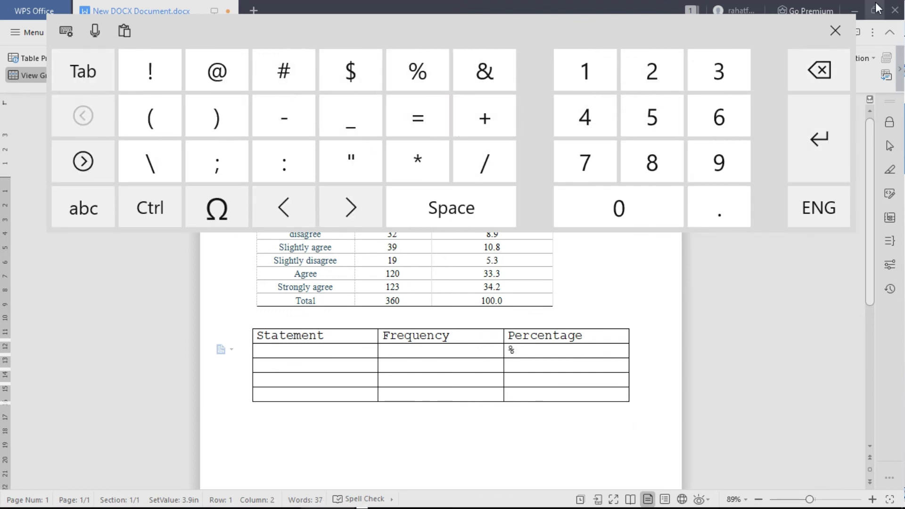
{"action": "left_click", "coordinate": [834, 30]}
Step: Try merging all cells in the first three rows of the new table, and undo the merge
{"action": "mouse_move", "coordinate": [257, 335]}
{"action": "left_mouse_down"}
{"action": "mouse_move", "coordinate": [539, 336]}
{"action": "mouse_move", "coordinate": [568, 348]}
{"action": "mouse_move", "coordinate": [563, 366]}
{"action": "left_mouse_up"}
{"action": "right_click", "coordinate": [540, 351]}
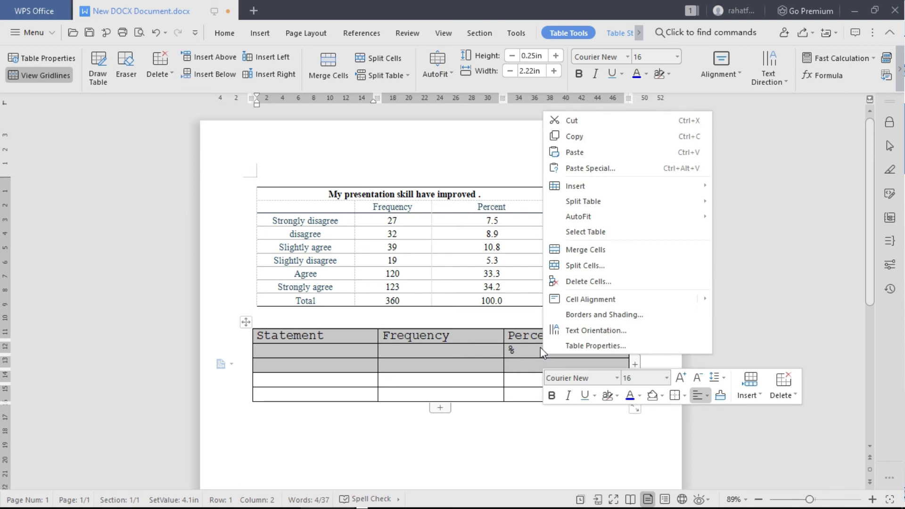
{"action": "left_click", "coordinate": [585, 249]}
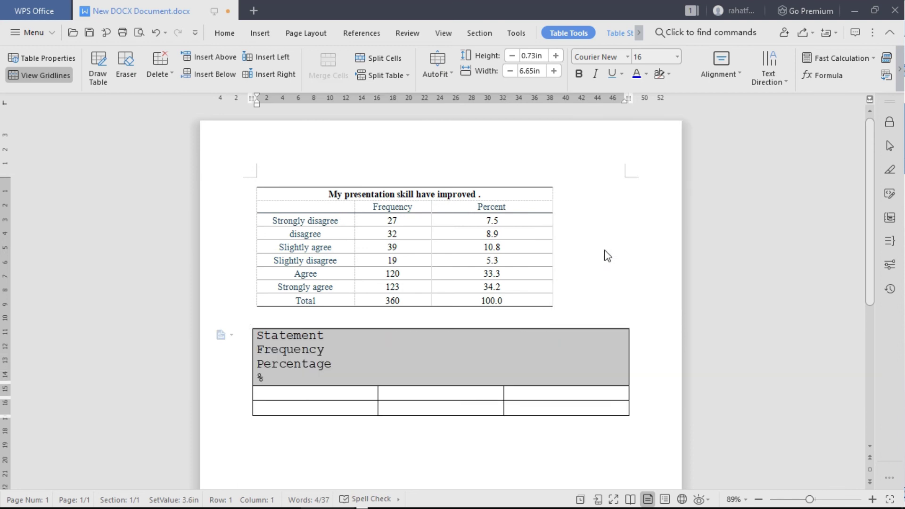
{"action": "left_click", "coordinate": [154, 34]}
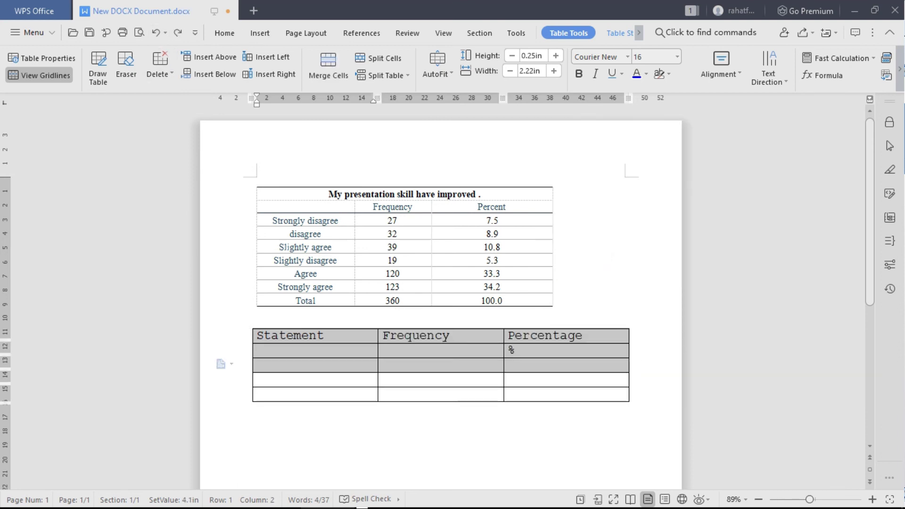
Step: Merge the Statement heading cell with the empty cell directly below it
{"action": "left_click_drag", "start_coordinate": [284, 337], "coordinate": [333, 353]}
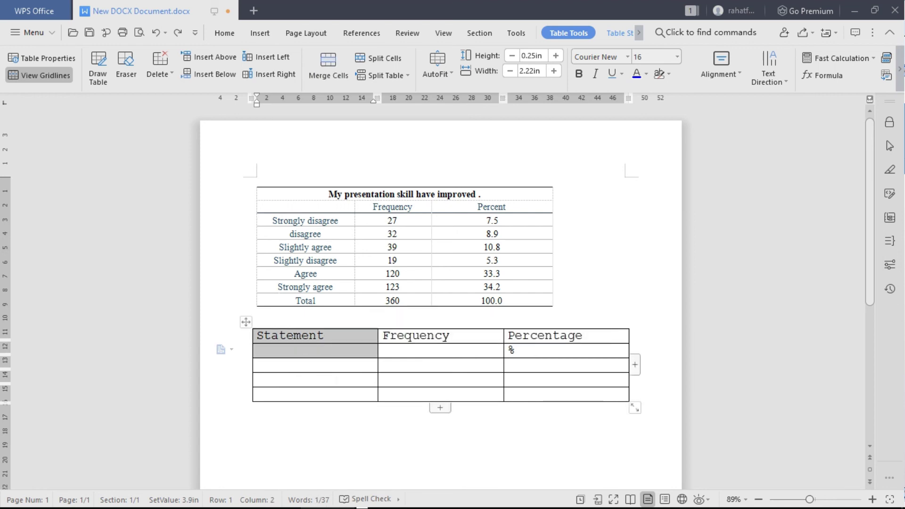
{"action": "right_click", "coordinate": [302, 338]}
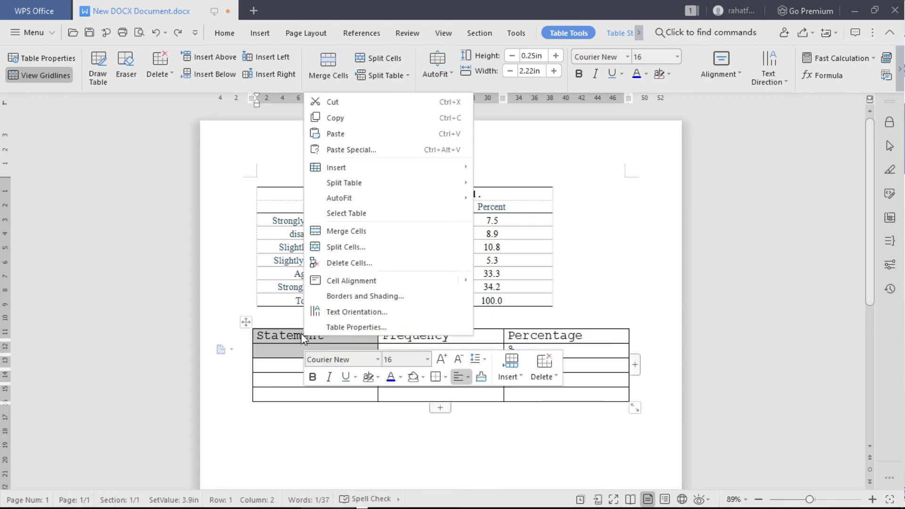
{"action": "left_click", "coordinate": [368, 231]}
{"action": "left_click", "coordinate": [330, 235]}
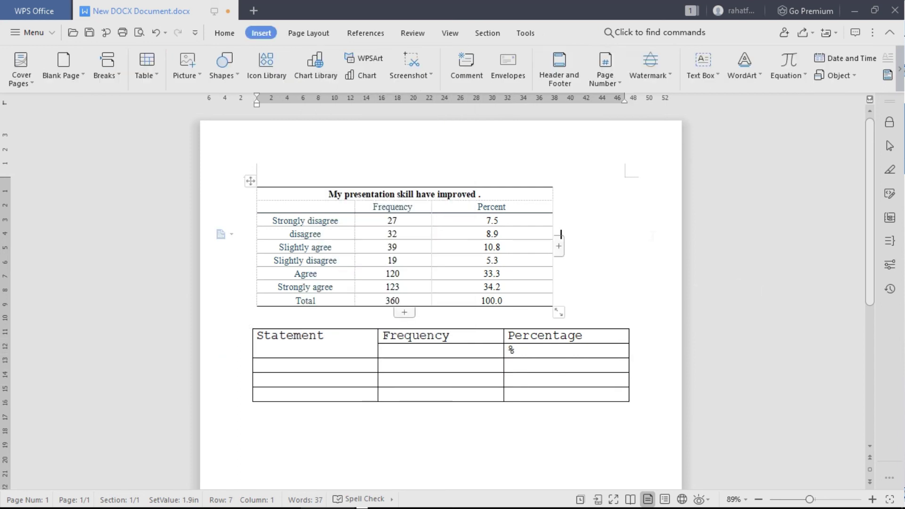
Step: Enter "Fake value add" in the Statement column, in the first row below the merged heading cell
{"action": "left_click", "coordinate": [258, 364]}
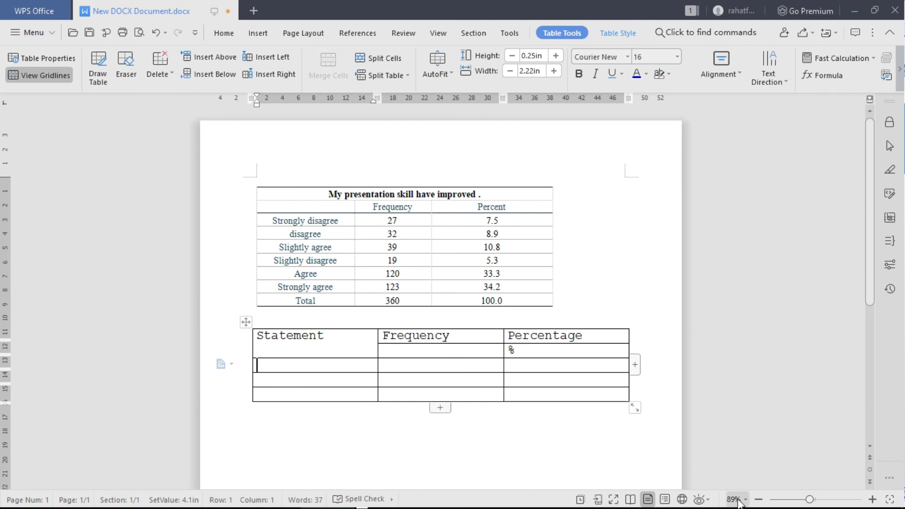
{"action": "mouse_move", "coordinate": [738, 505]}
{"action": "left_click", "coordinate": [780, 500]}
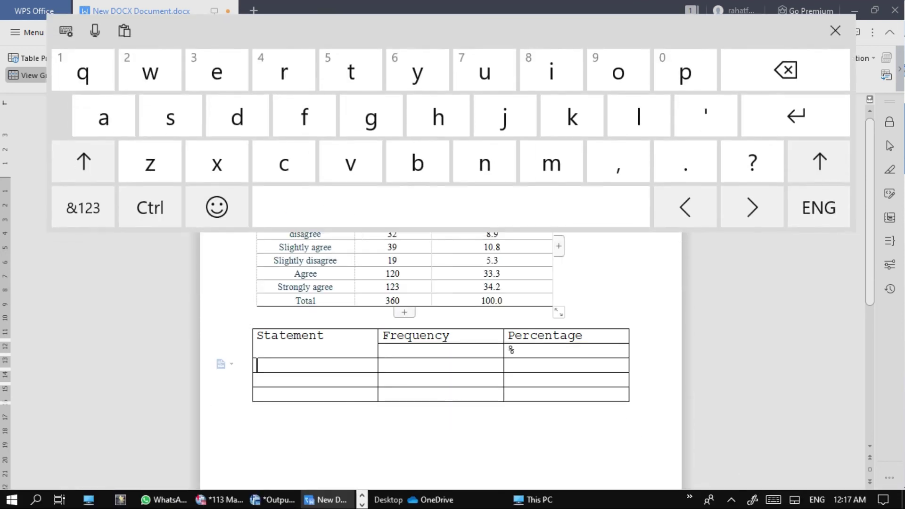
{"action": "type", "text": "d"}
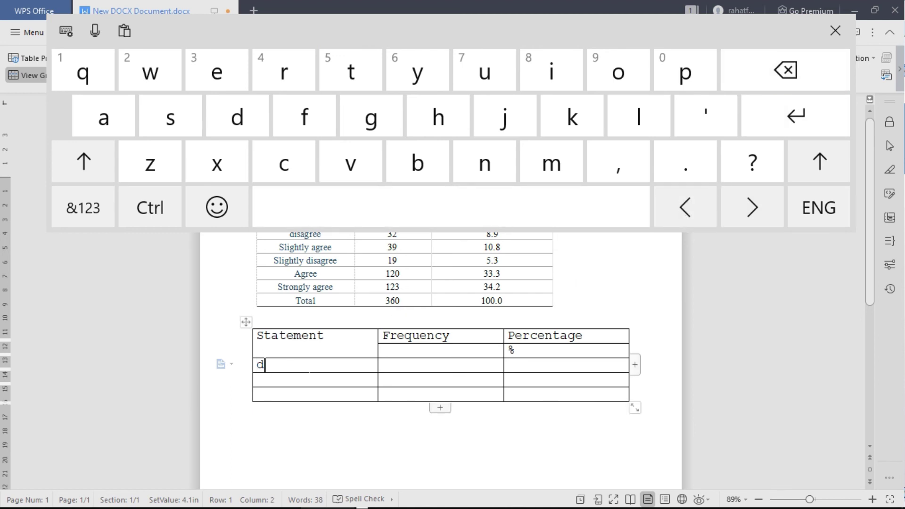
{"action": "key", "text": "BackSpace"}
{"action": "type", "text": "fac"}
{"action": "left_click", "coordinate": [784, 71]}
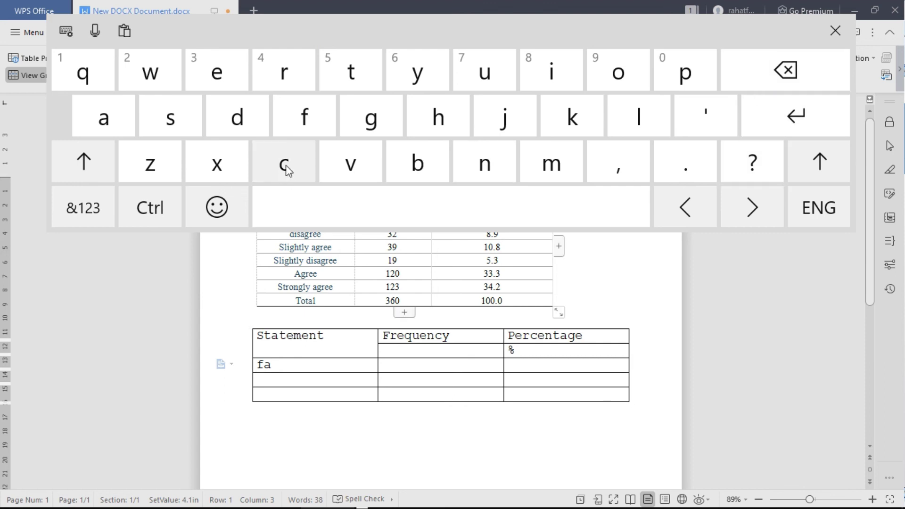
{"action": "left_click", "coordinate": [545, 116]}
{"action": "left_click", "coordinate": [223, 88]}
{"action": "left_click", "coordinate": [367, 204]}
{"action": "left_click", "coordinate": [367, 171]}
{"action": "left_click", "coordinate": [111, 125]}
{"action": "left_click", "coordinate": [644, 118]}
{"action": "left_click", "coordinate": [485, 75]}
{"action": "left_click", "coordinate": [229, 73]}
{"action": "left_click", "coordinate": [394, 213]}
{"action": "left_click", "coordinate": [115, 131]}
{"action": "left_click", "coordinate": [235, 124]}
{"action": "left_click", "coordinate": [251, 118]}
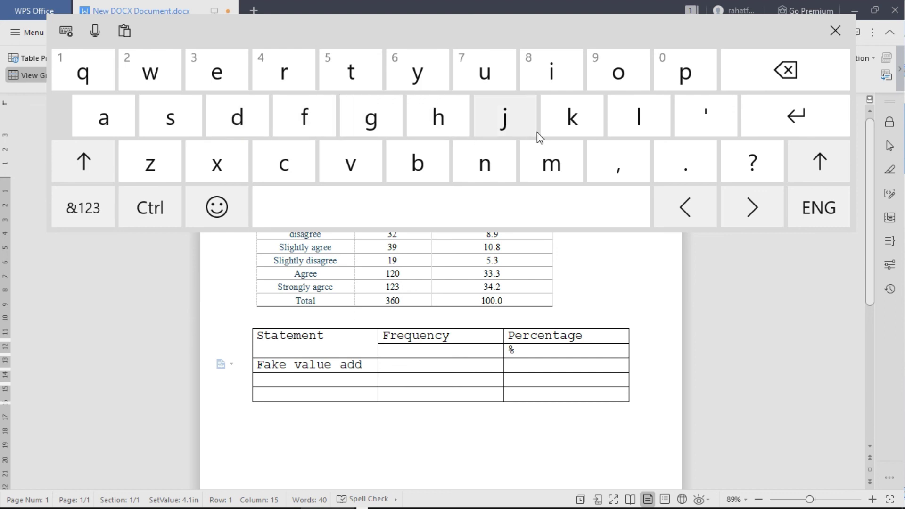
Step: Enter 55 as the frequency and 555.1 as the percentage in the "Fake value add" row
{"action": "left_click", "coordinate": [425, 361]}
{"action": "left_click", "coordinate": [99, 212]}
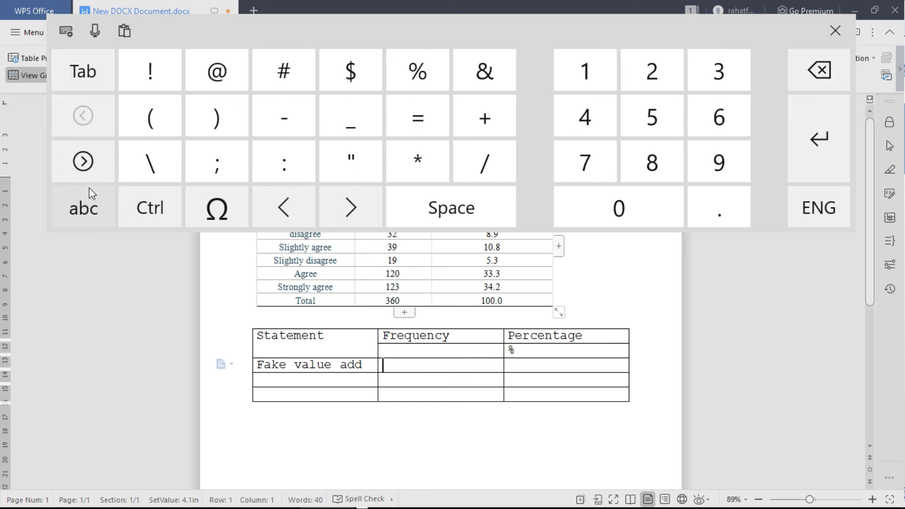
{"action": "left_click", "coordinate": [646, 128]}
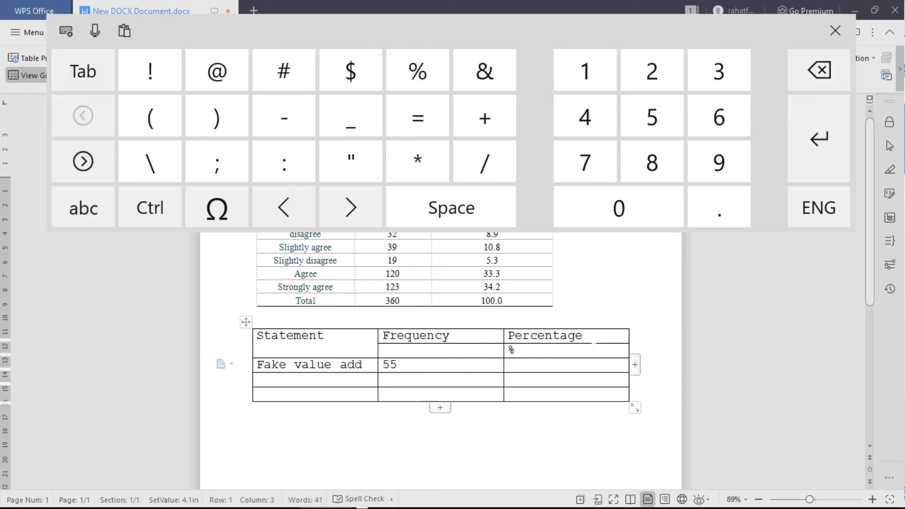
{"action": "left_click", "coordinate": [83, 72]}
{"action": "left_click", "coordinate": [626, 106]}
{"action": "double_click", "coordinate": [626, 106]}
{"action": "left_click", "coordinate": [694, 215]}
{"action": "left_click", "coordinate": [570, 79]}
Step: Enter 77 as the frequency and 44.9 as the percentage in the row below "Fake value add"
{"action": "left_click", "coordinate": [585, 162]}
{"action": "left_click", "coordinate": [585, 163]}
{"action": "left_click", "coordinate": [584, 163]}
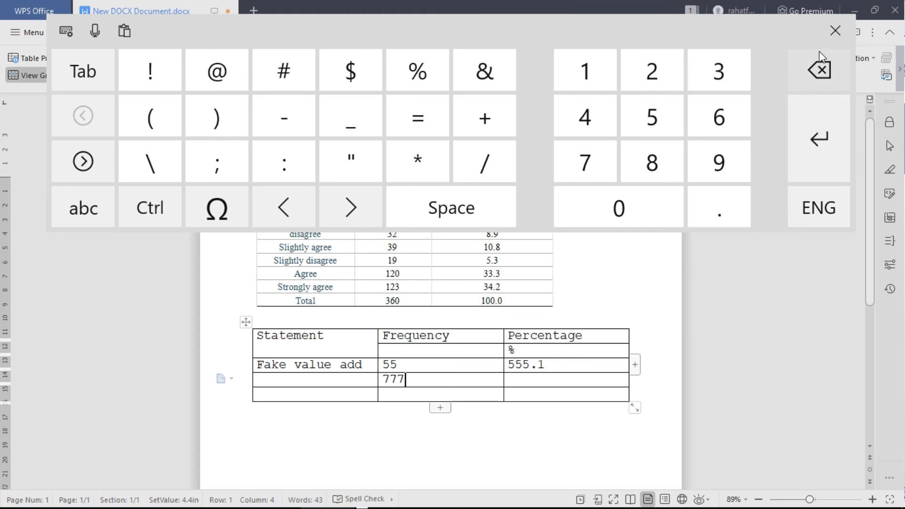
{"action": "left_click", "coordinate": [819, 70]}
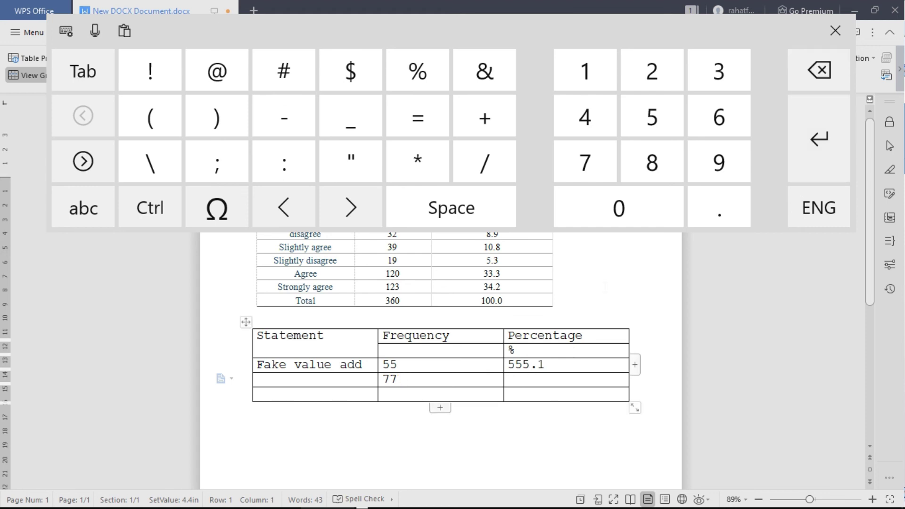
{"action": "left_click", "coordinate": [595, 123]}
{"action": "left_click", "coordinate": [595, 123]}
{"action": "left_click", "coordinate": [736, 215]}
{"action": "left_click", "coordinate": [714, 161]}
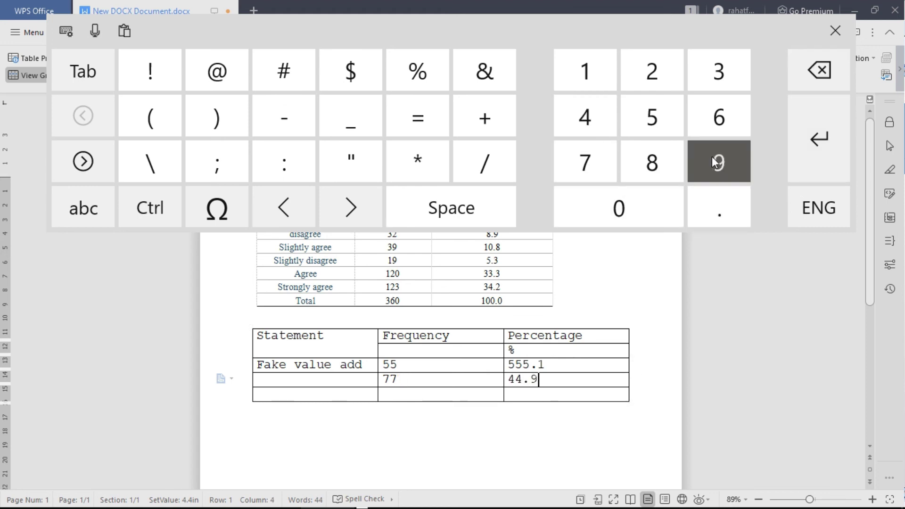
{"action": "left_click", "coordinate": [834, 31]}
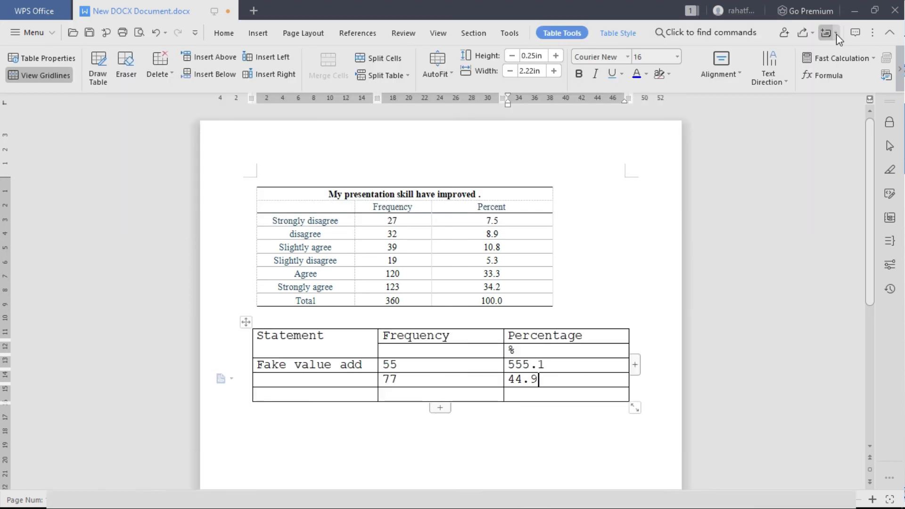
{"action": "left_click", "coordinate": [284, 445]}
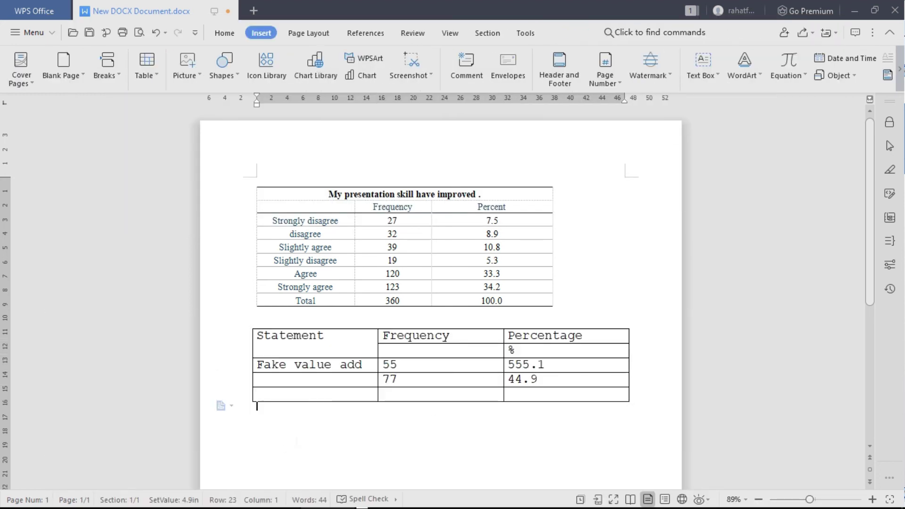